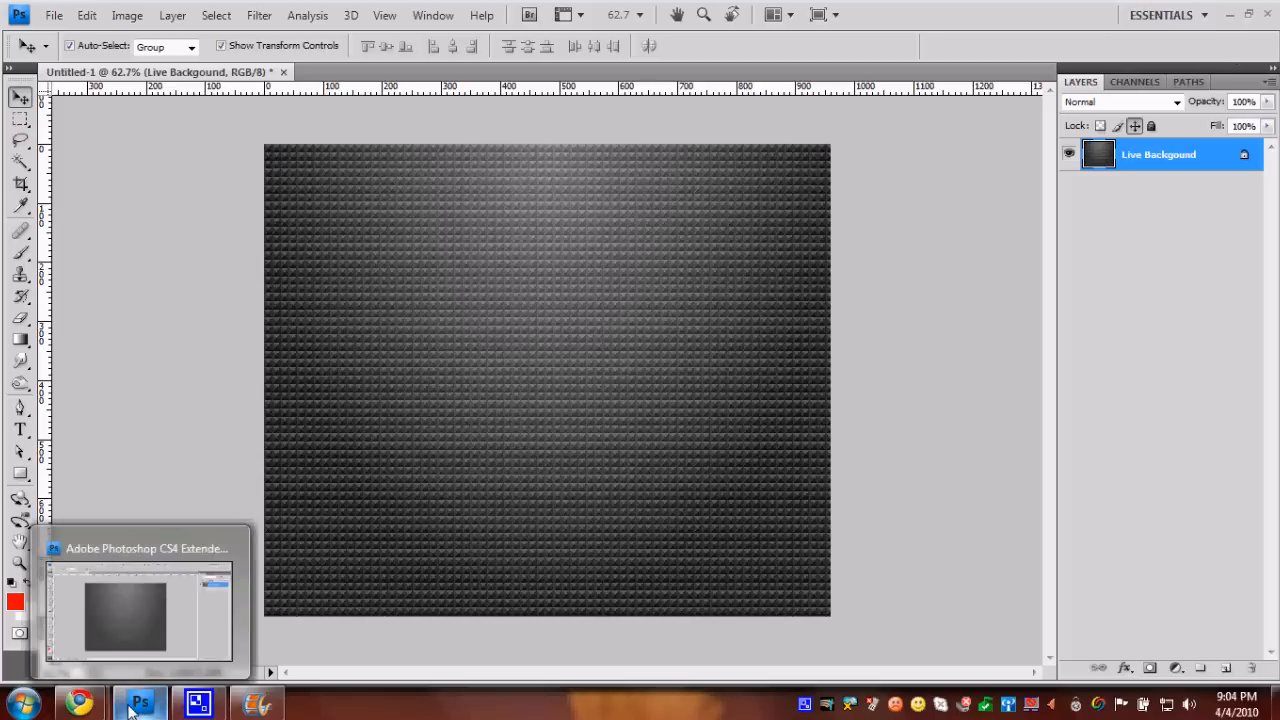
- Switch to Chrome and go back to the image search results for "nexus one live wallpaper"
mouse_move(95, 708)
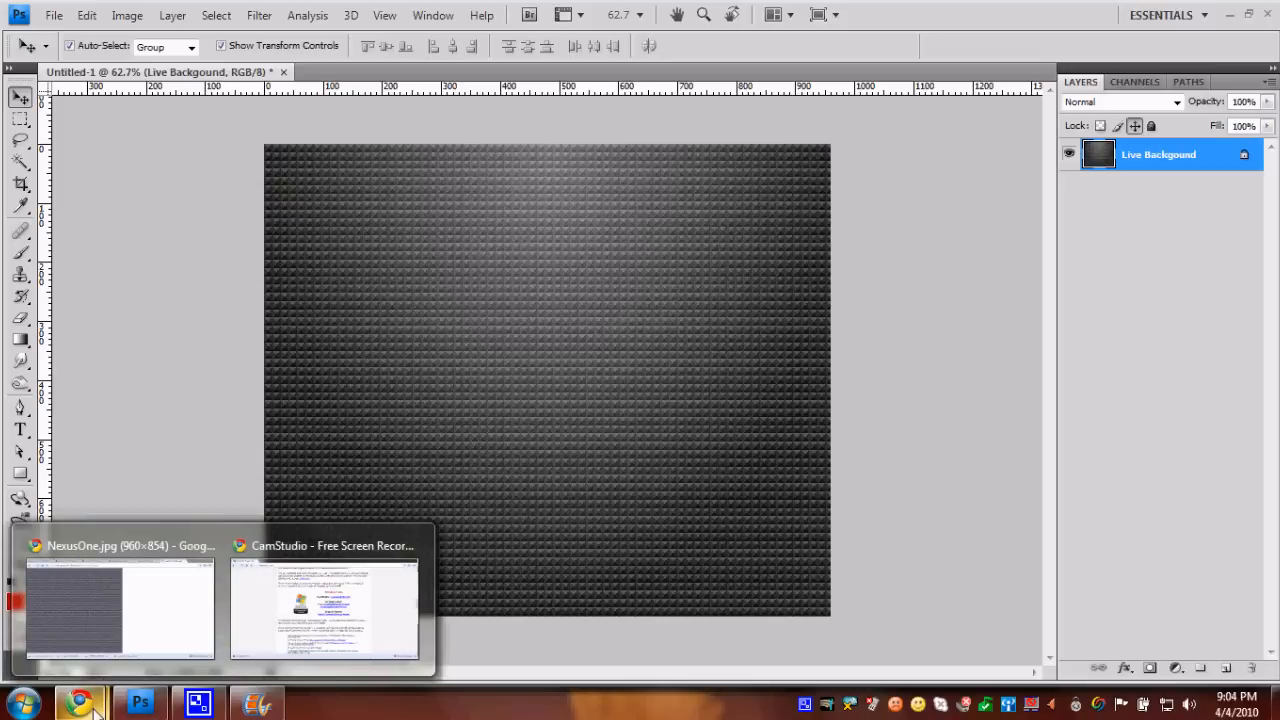
click(62, 585)
click(6, 45)
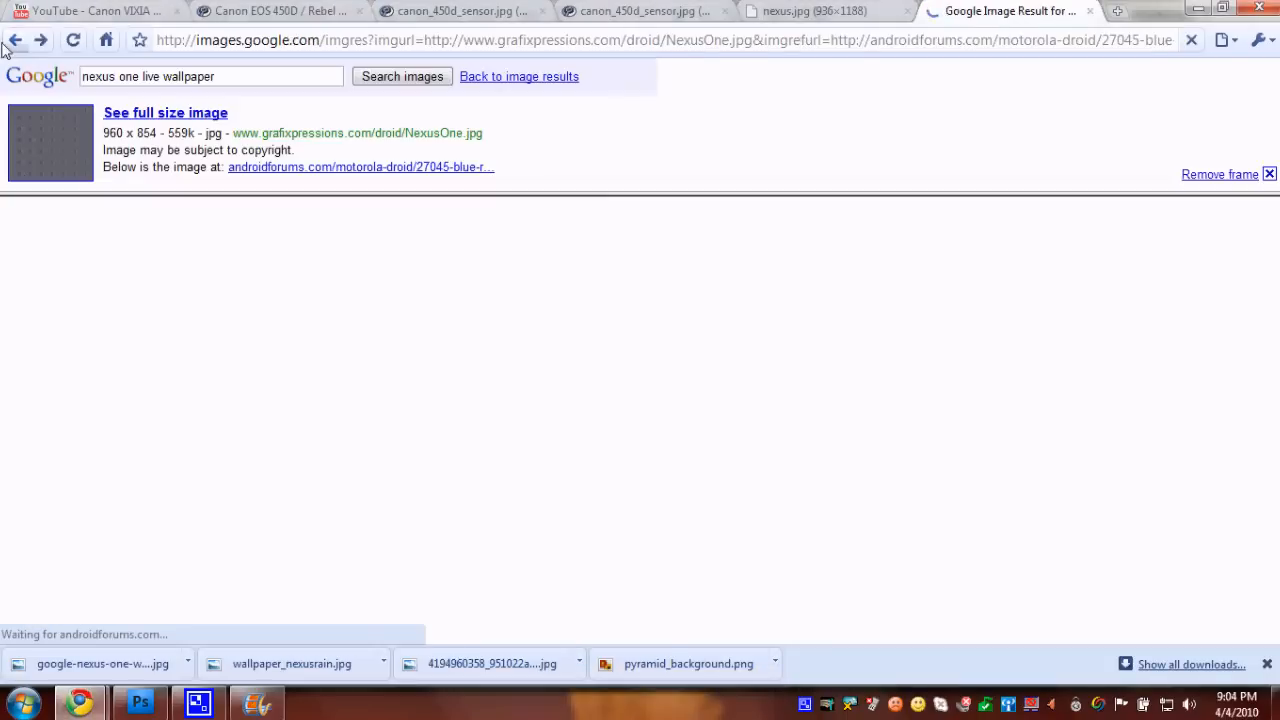
click(6, 45)
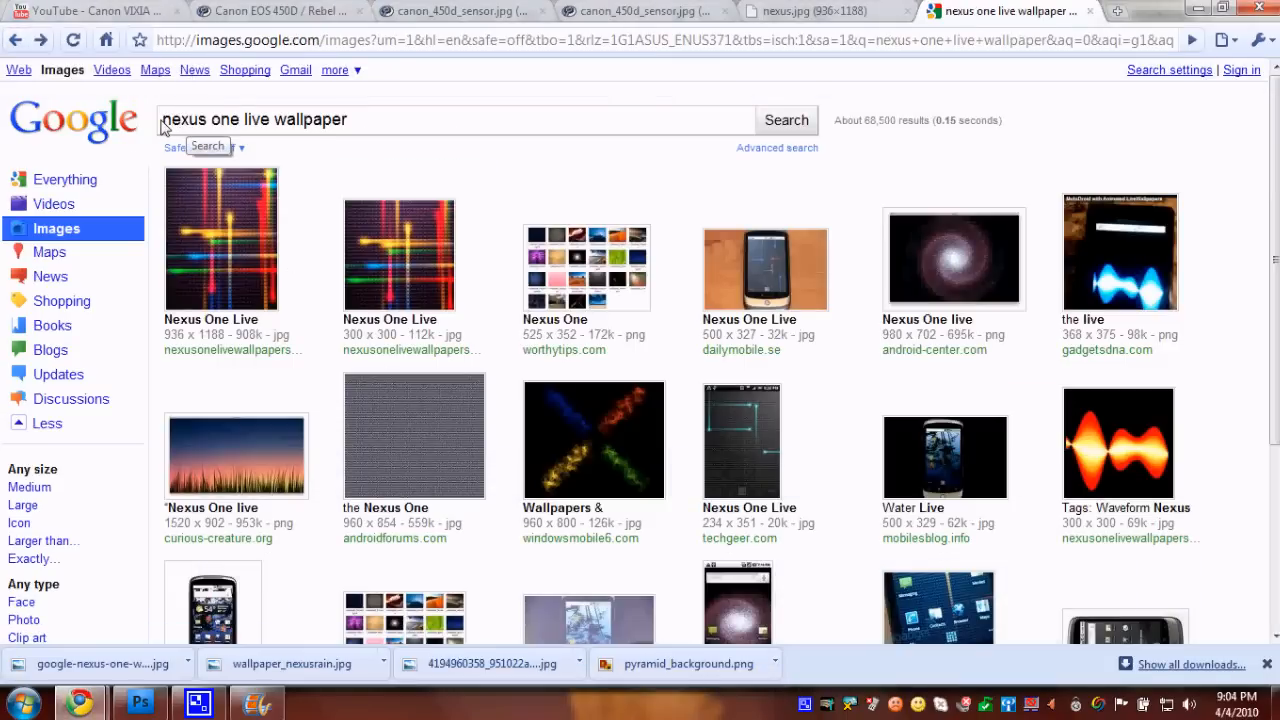
drag(162, 120, 372, 123)
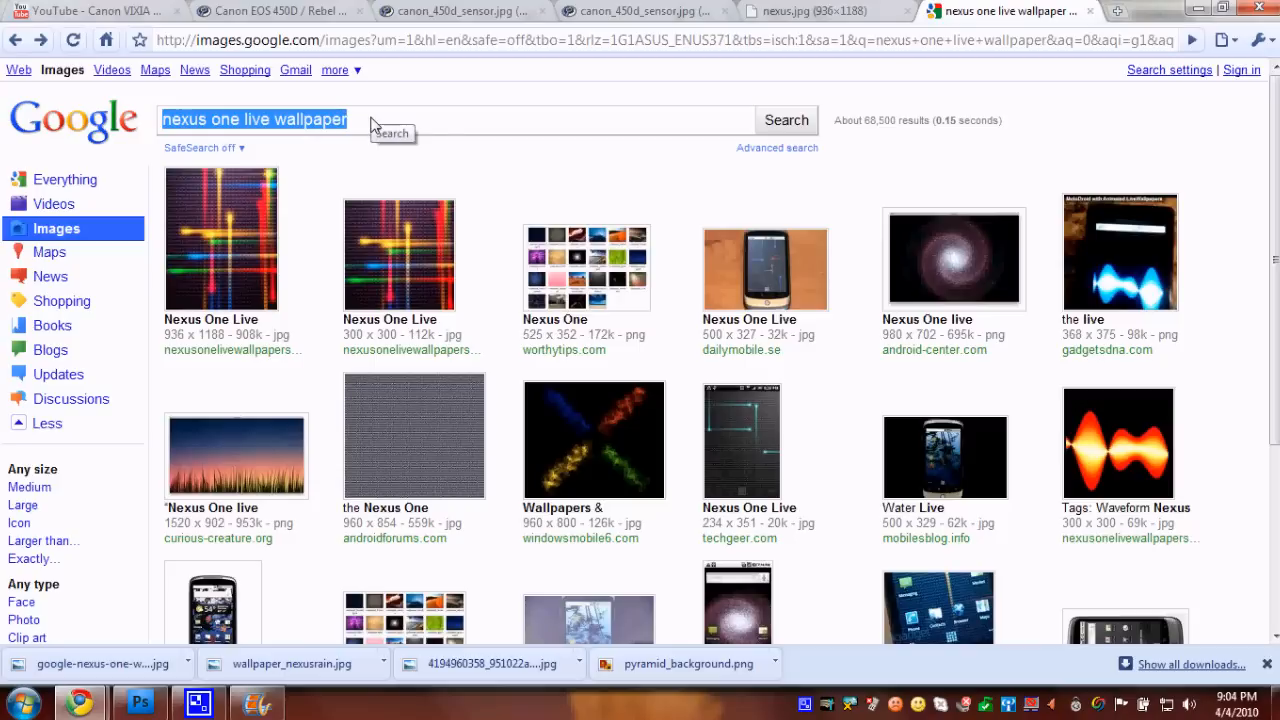
- View the full-size NexusOne.jpg background image and its save options, and return to Photoshop
click(444, 461)
click(204, 118)
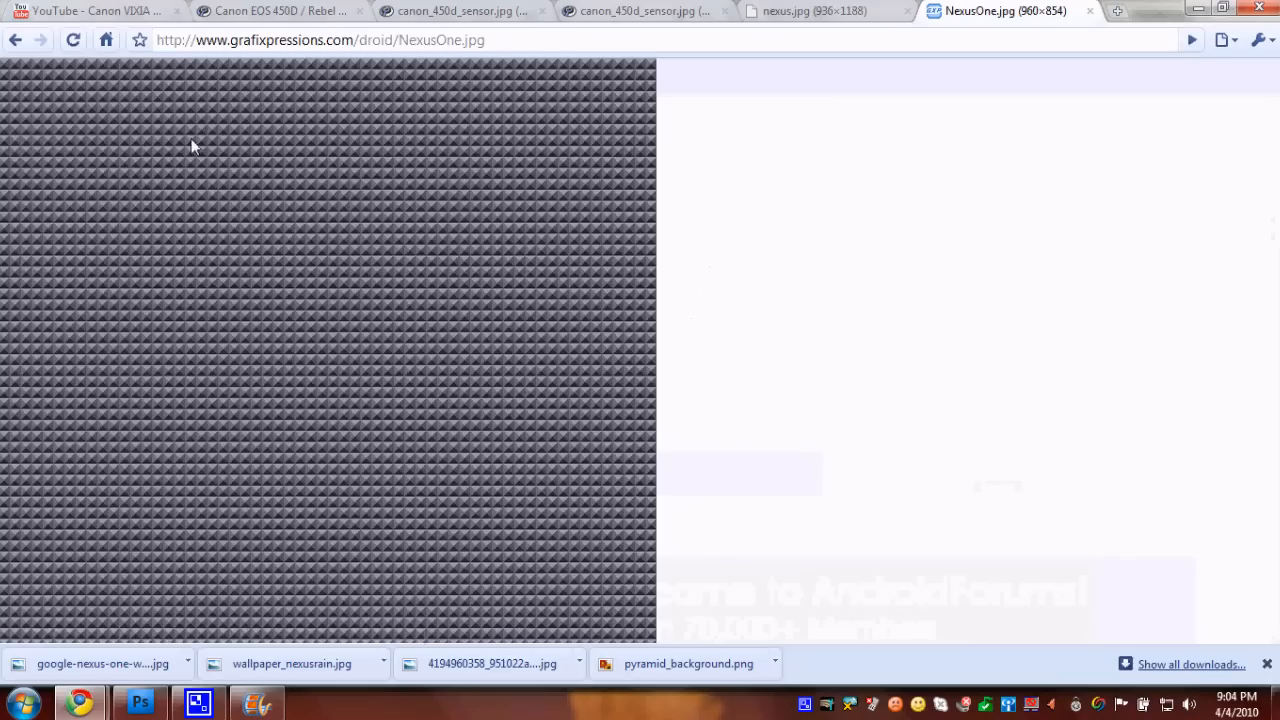
right_click(170, 174)
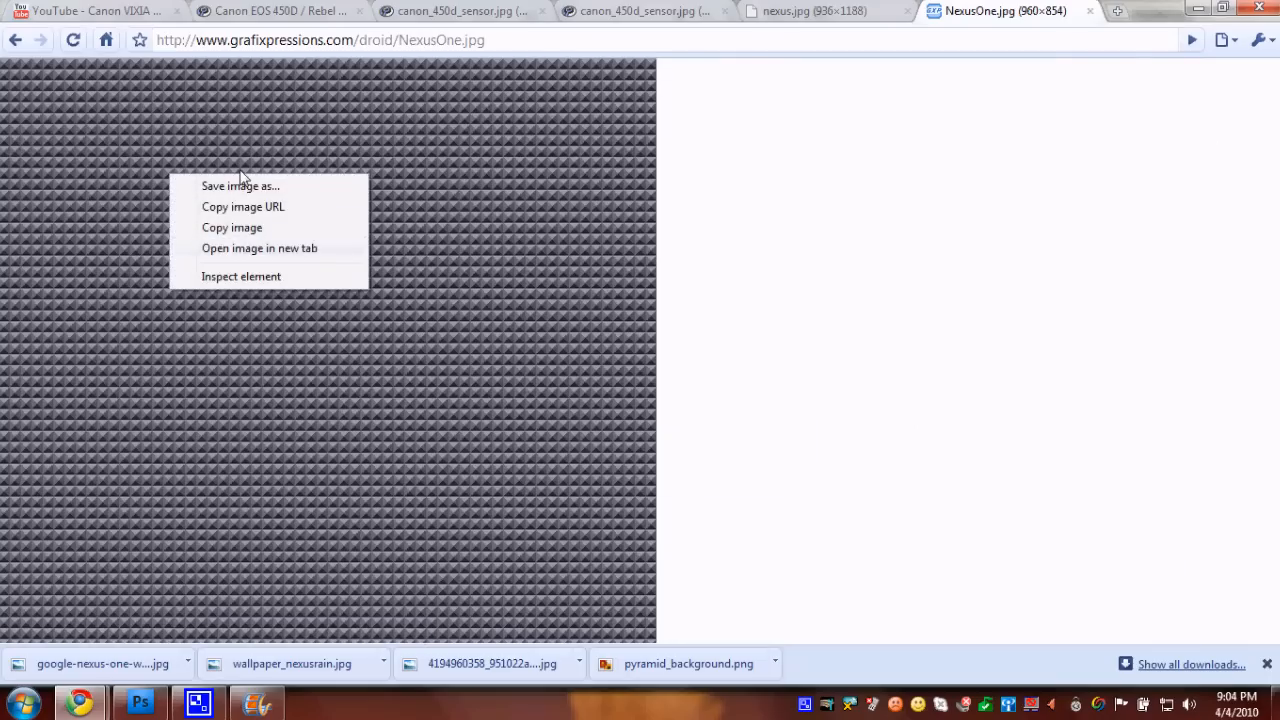
click(1199, 9)
click(84, 703)
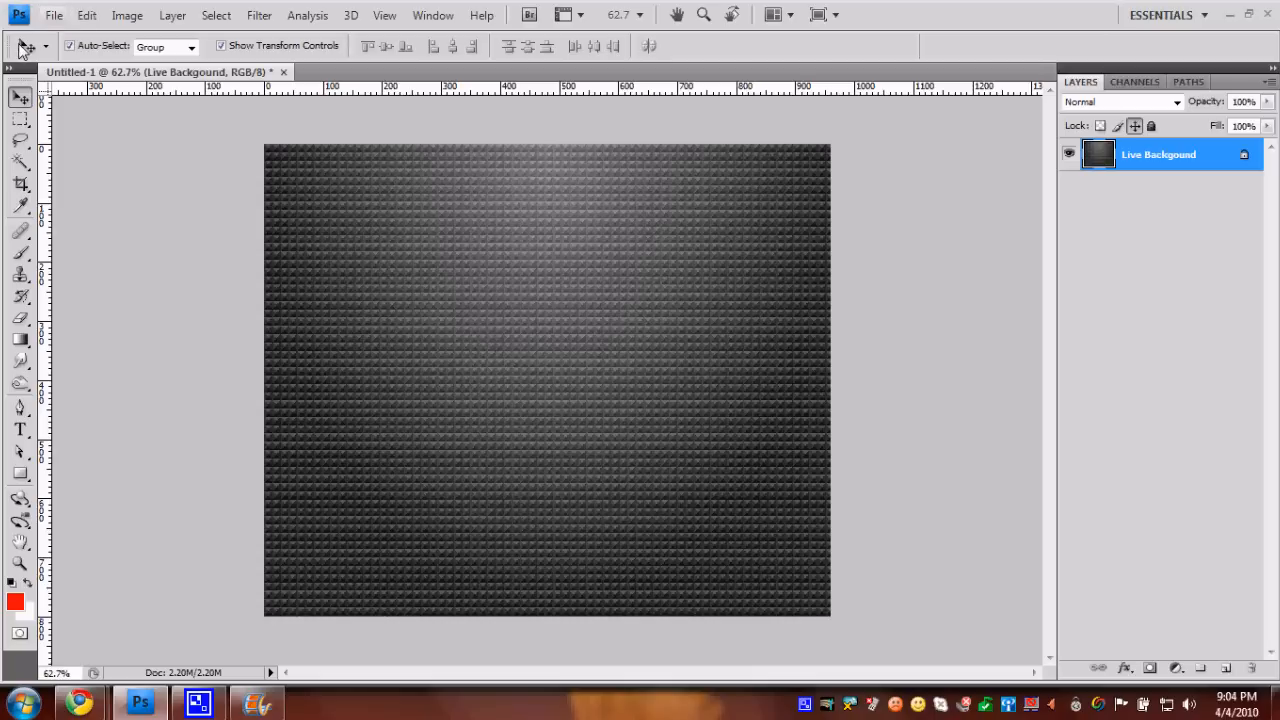
click(55, 16)
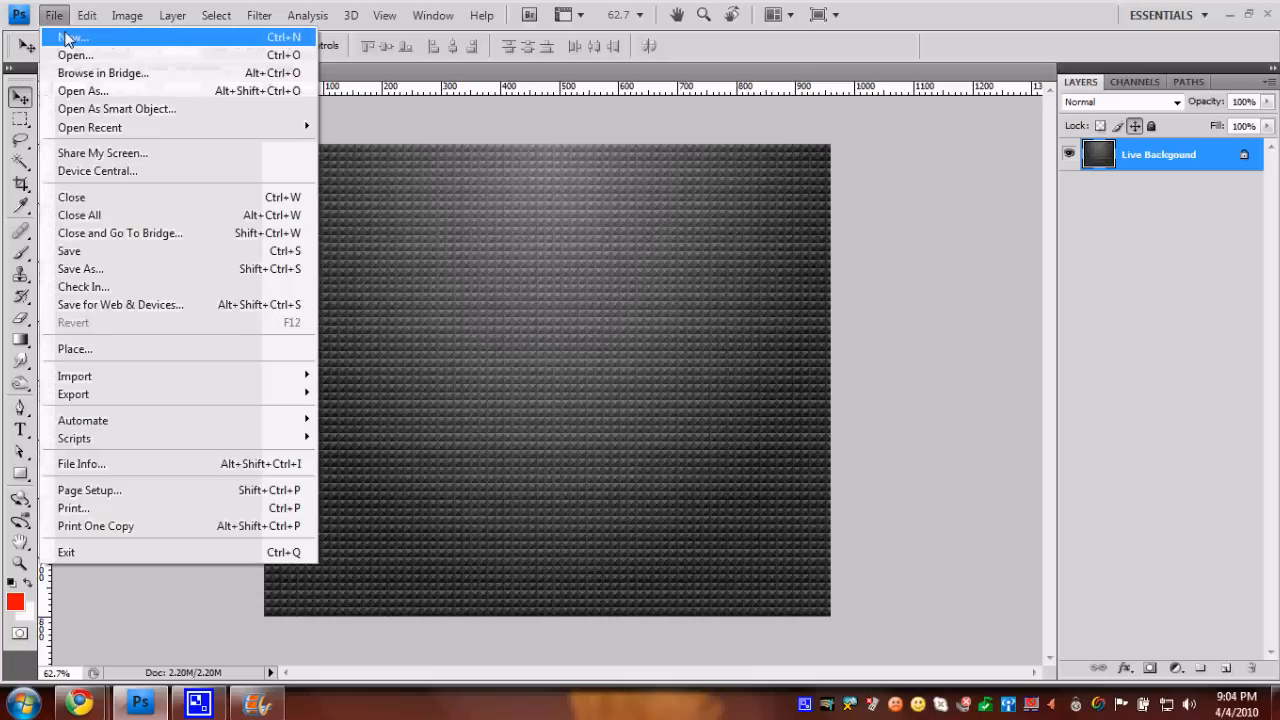
click(199, 6)
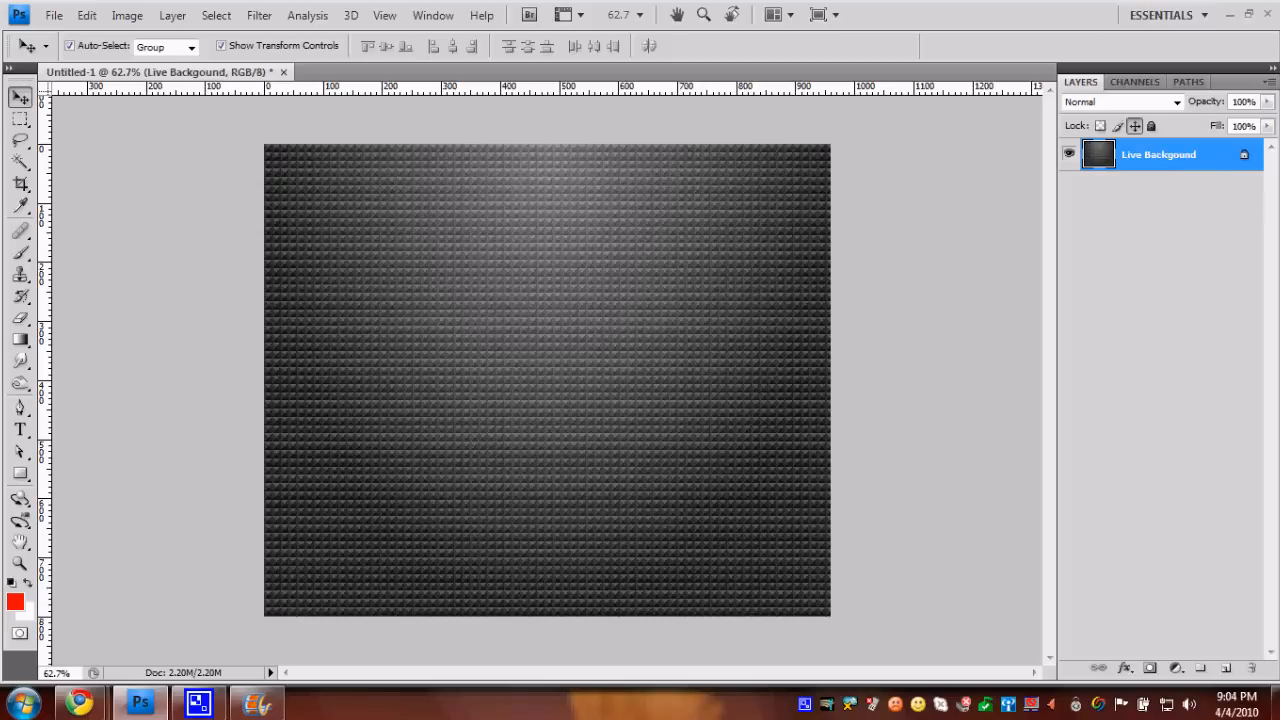
double_click(1250, 160)
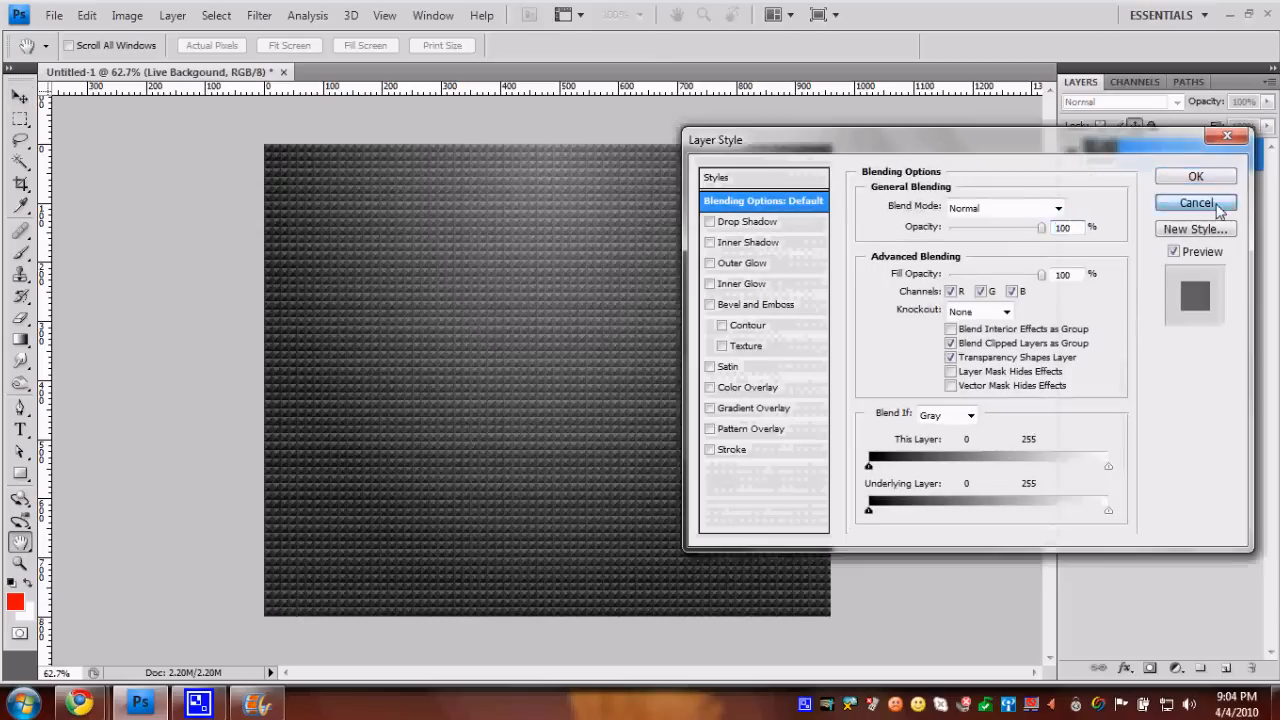
click(1196, 202)
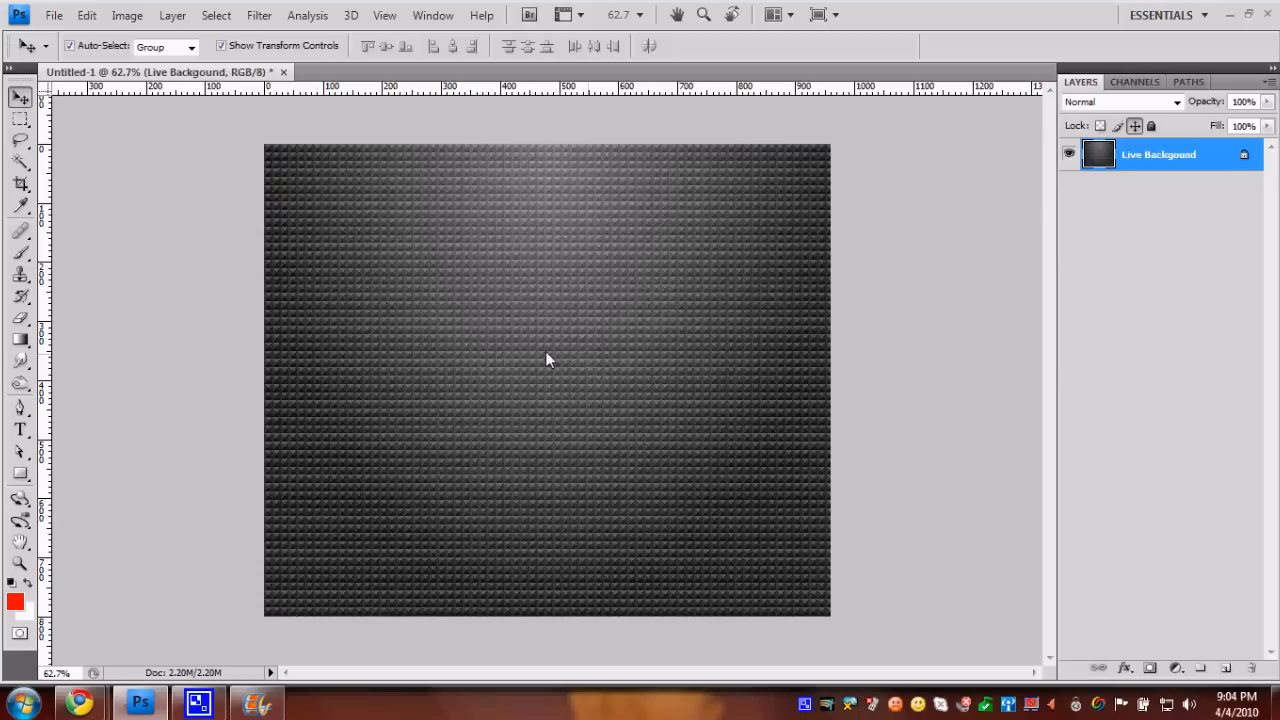
- Add a new layer above the live background layer and name it Bush
click(1135, 127)
click(1227, 668)
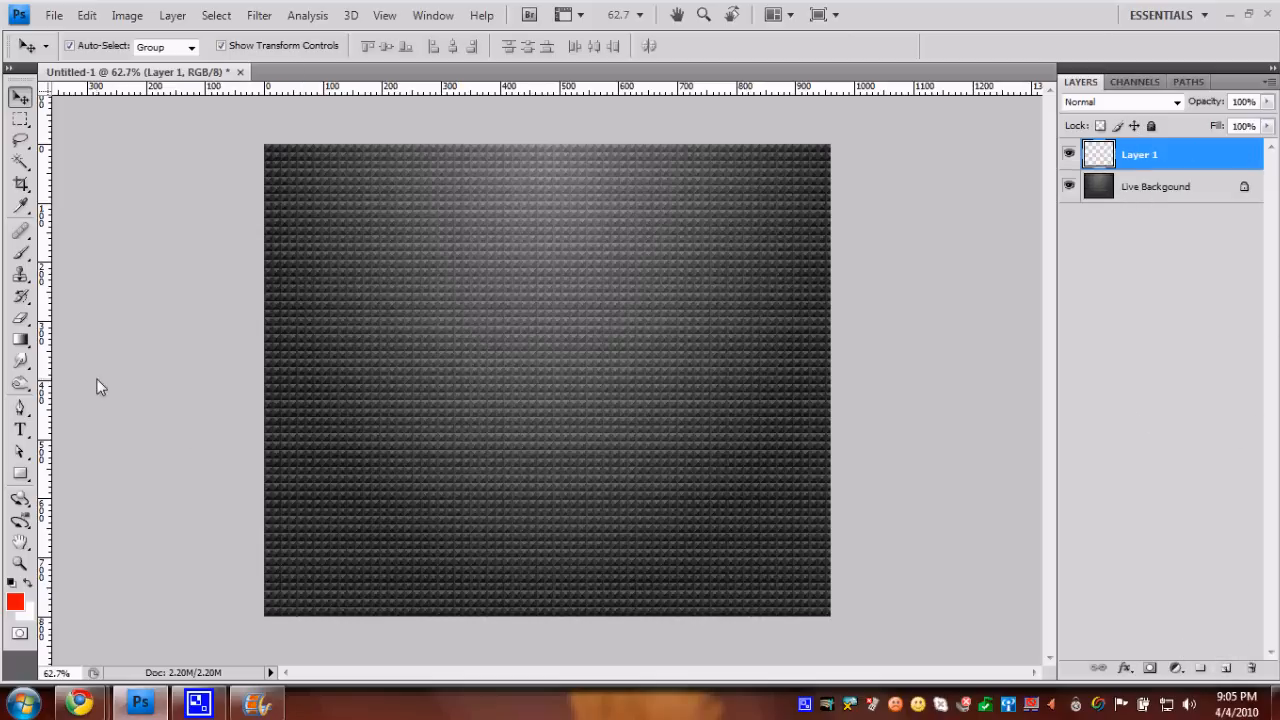
double_click(1133, 158)
key(BackSpace)
text(Bushe)
click(1238, 369)
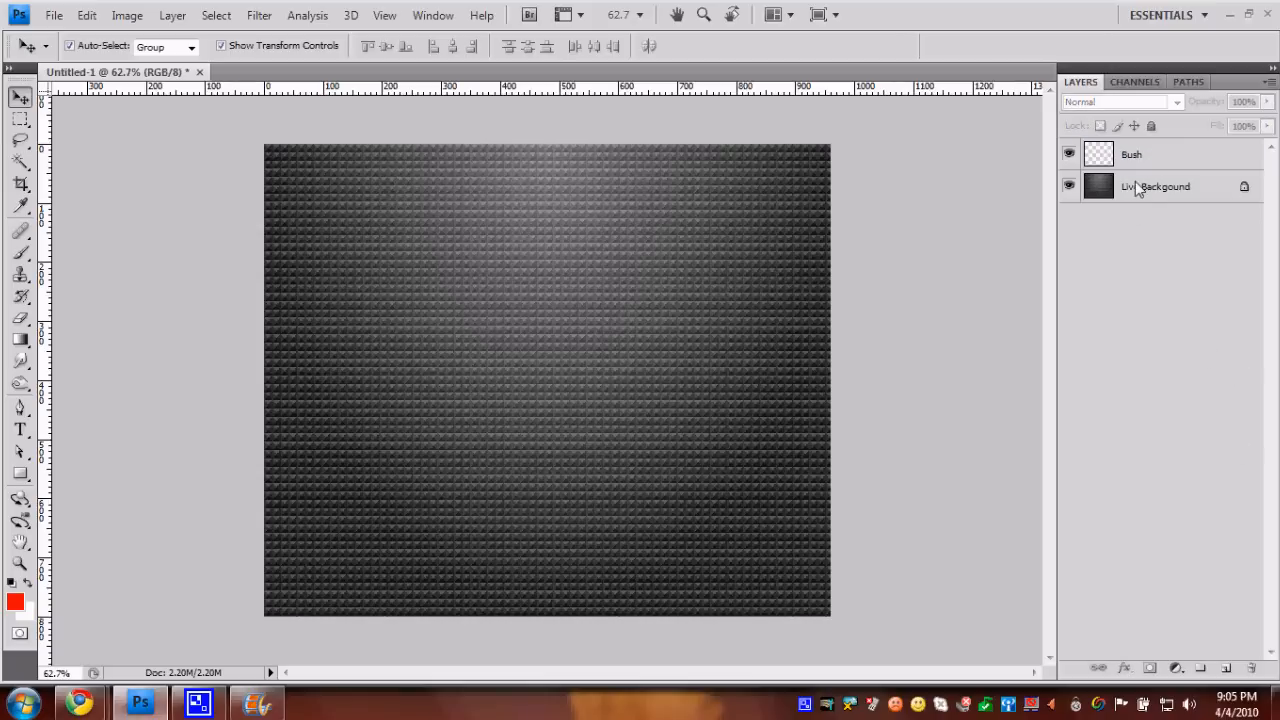
- Correct the new layer's name to Brush
double_click(1136, 156)
key(BackSpace)
text(Bursh)
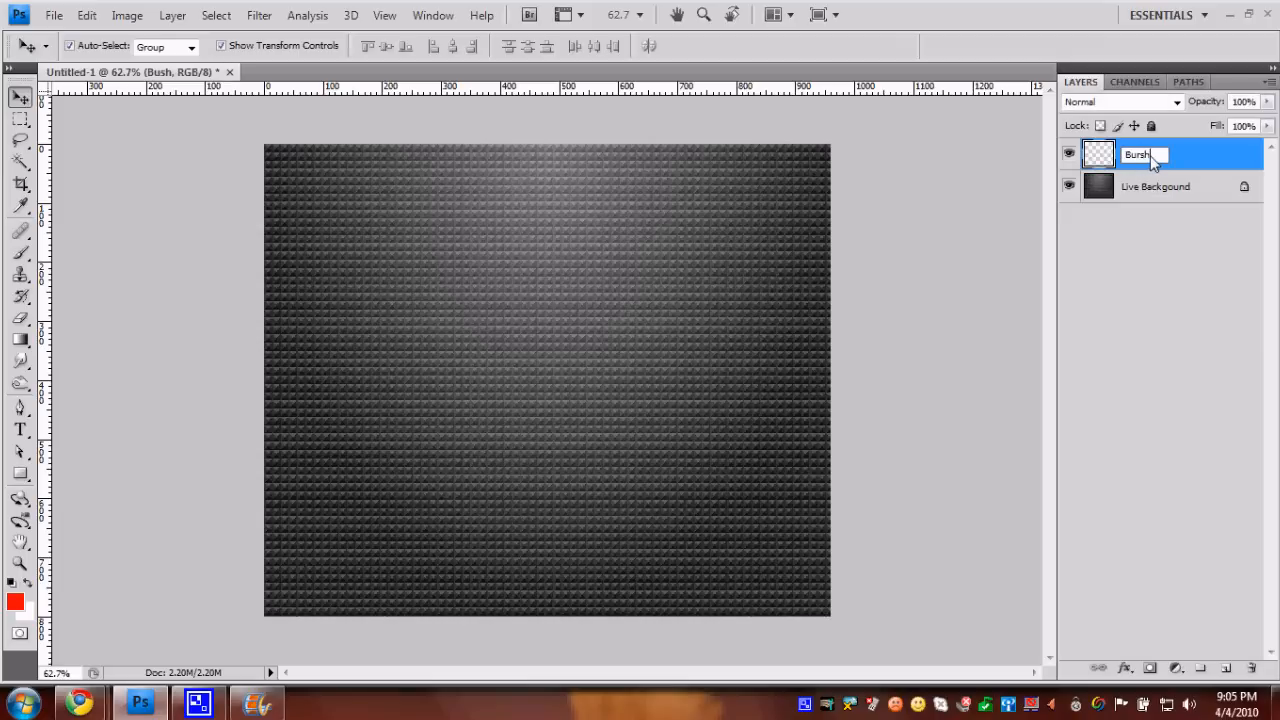
key(BackSpace)
key(BackSpace)
key(BackSpace)
key(BackSpace)
text(rush)
click(1190, 386)
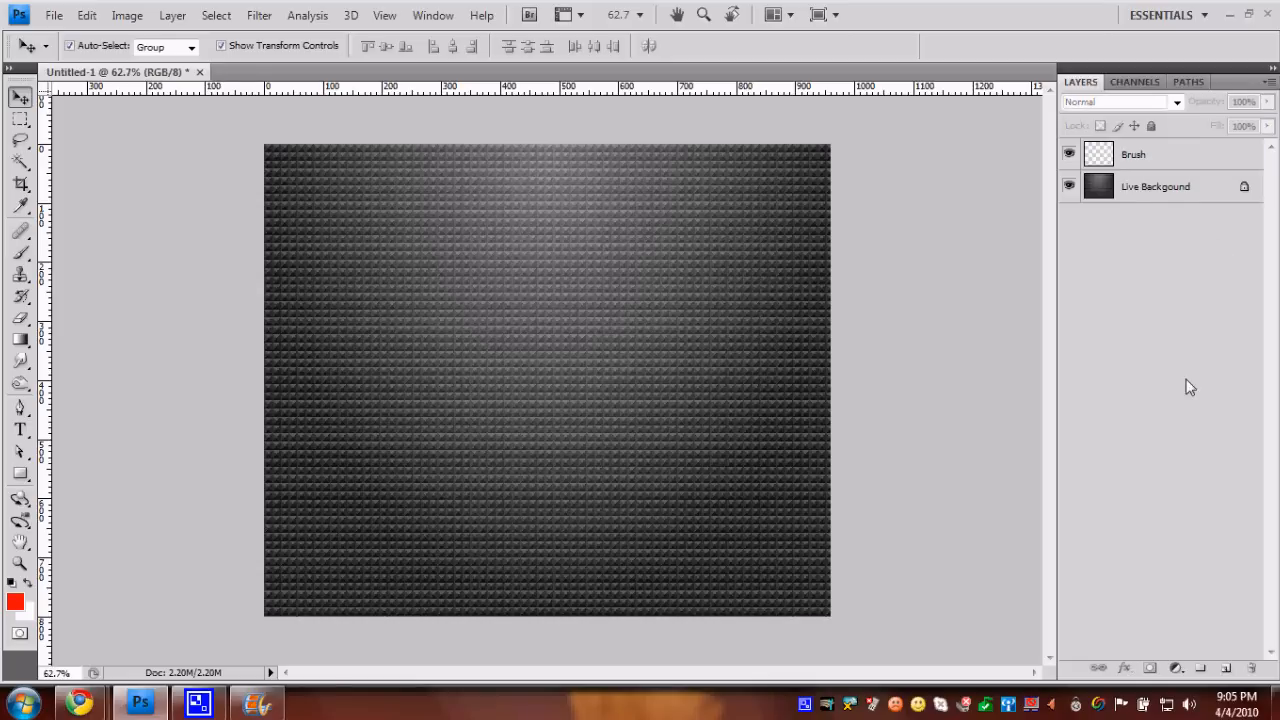
- Select the Brush layer and the Brush tool, and set the master diameter to 15 px
click(1102, 166)
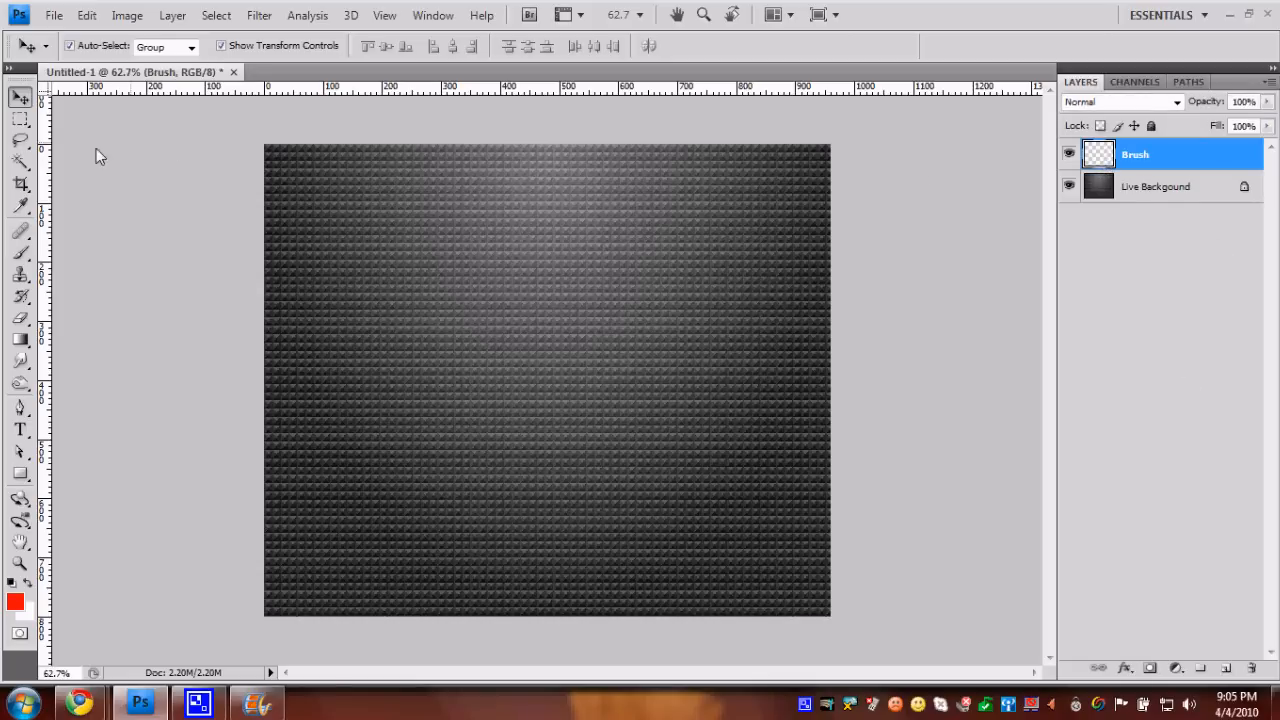
click(20, 252)
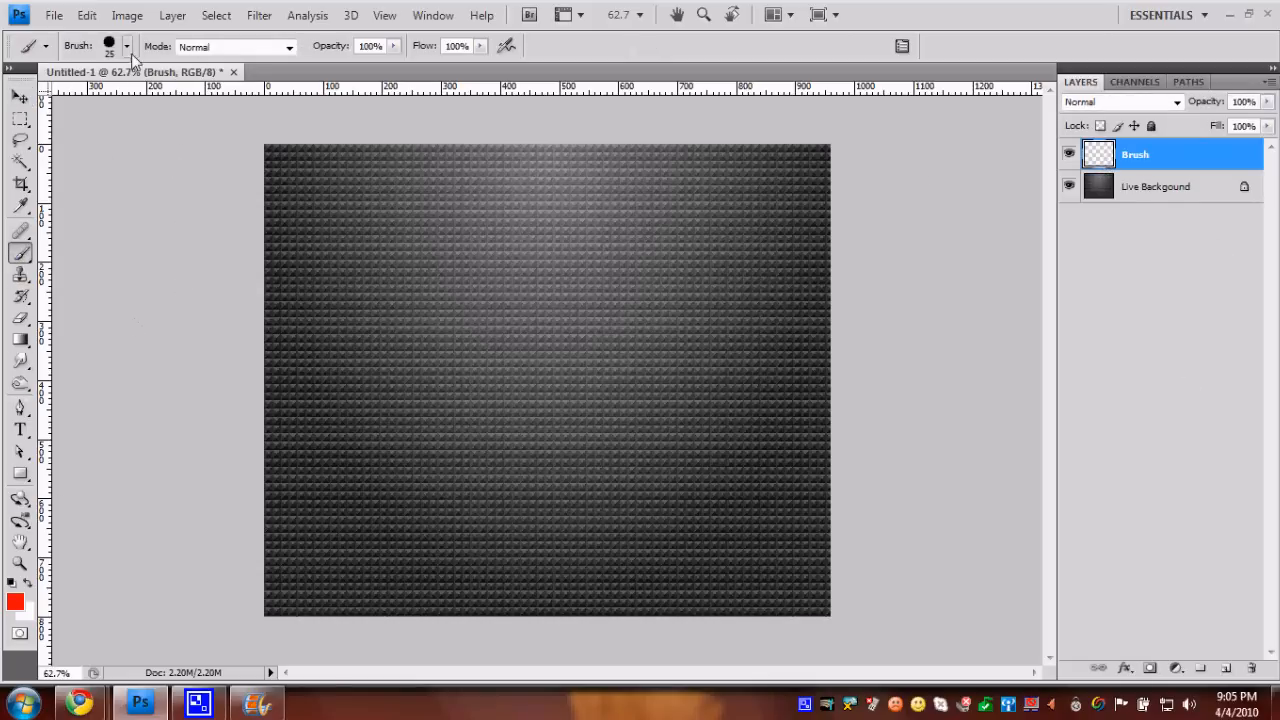
click(127, 46)
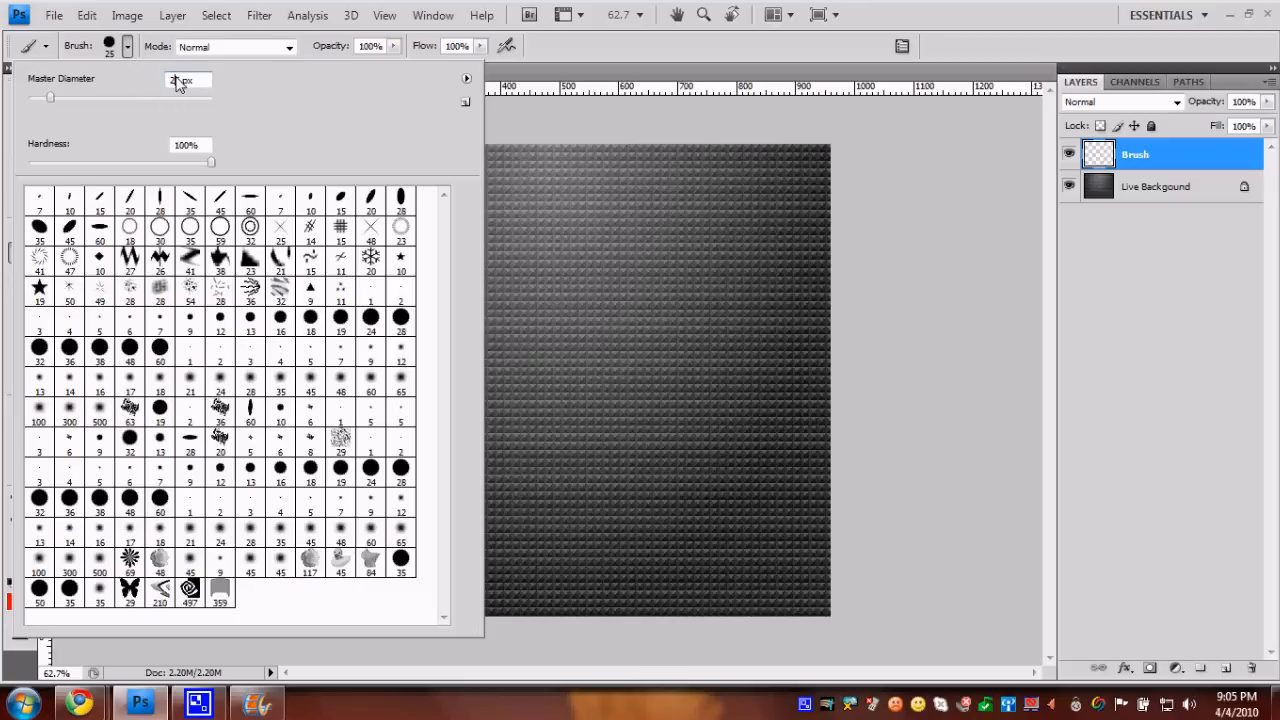
drag(184, 81, 165, 93)
text(15)
- Set the brush mode to Overlay and paint a straight vertical red stroke near the middle of the canvas
click(287, 48)
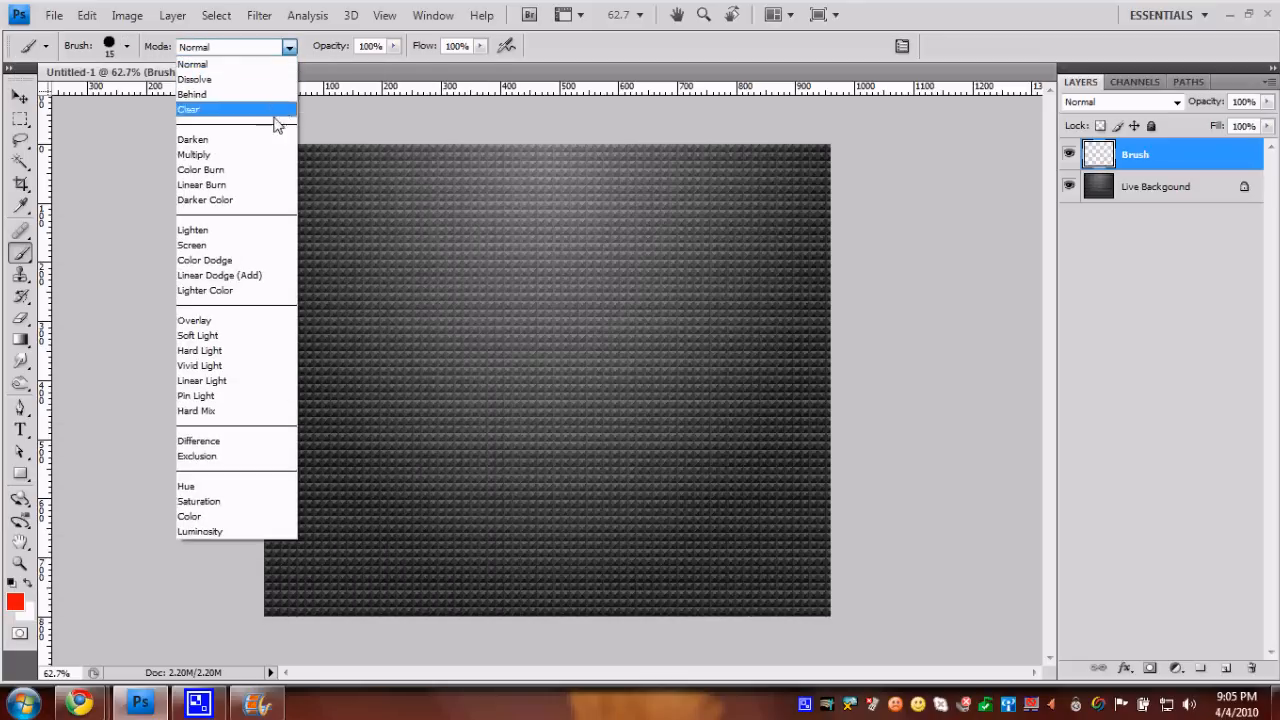
click(237, 320)
click(594, 264)
shift+click(595, 408)
key(z)
- Try the Overlay blend mode on the Brush layer, and undo both it and the red stroke
click(1140, 102)
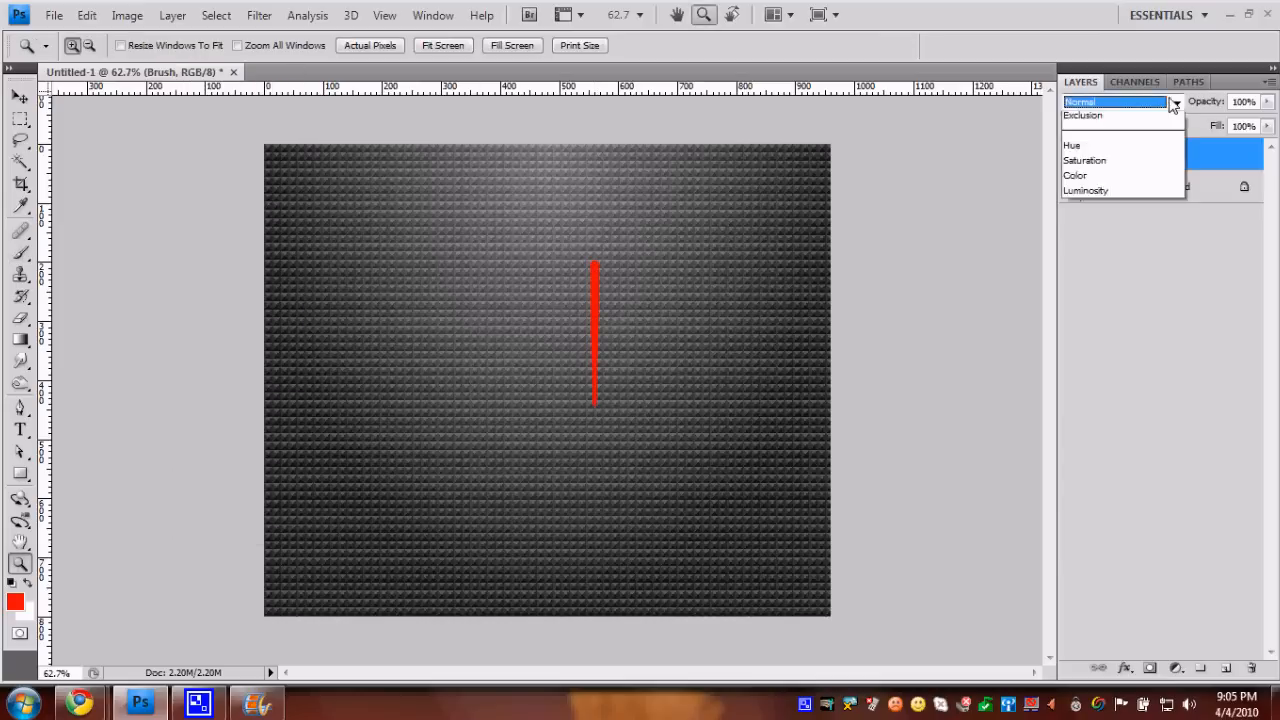
click(1128, 346)
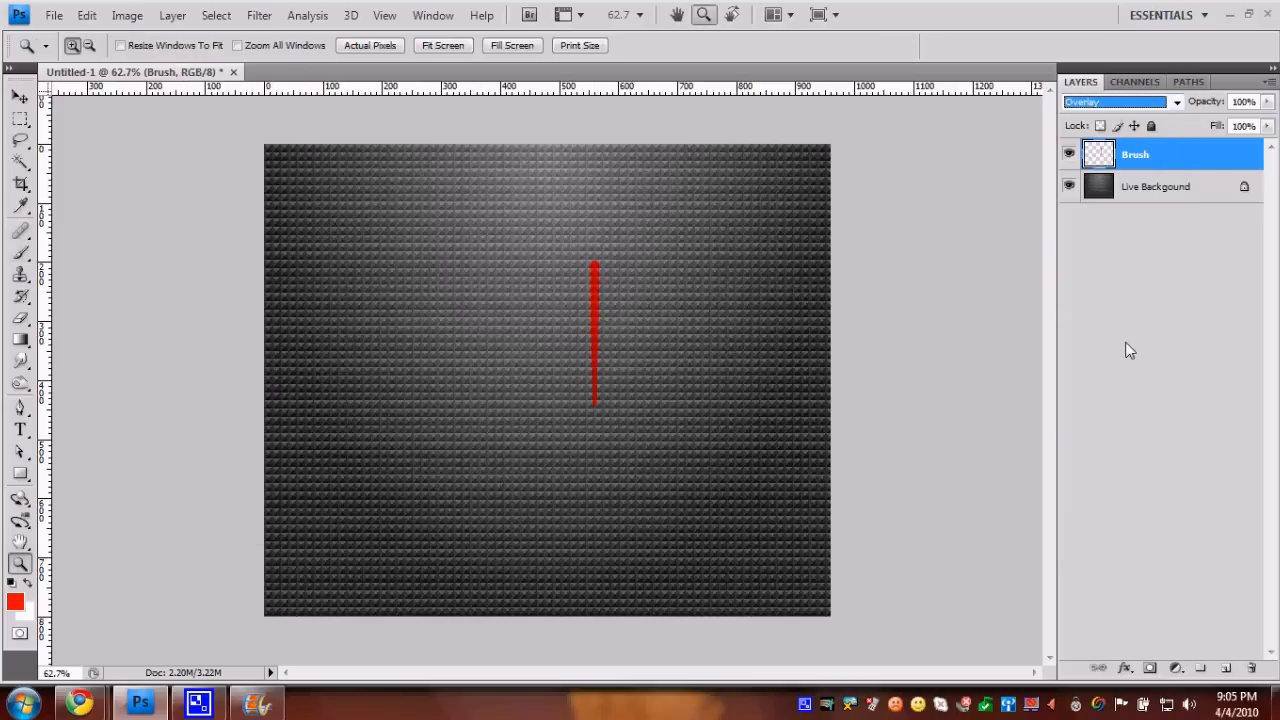
key(ctrl+z)
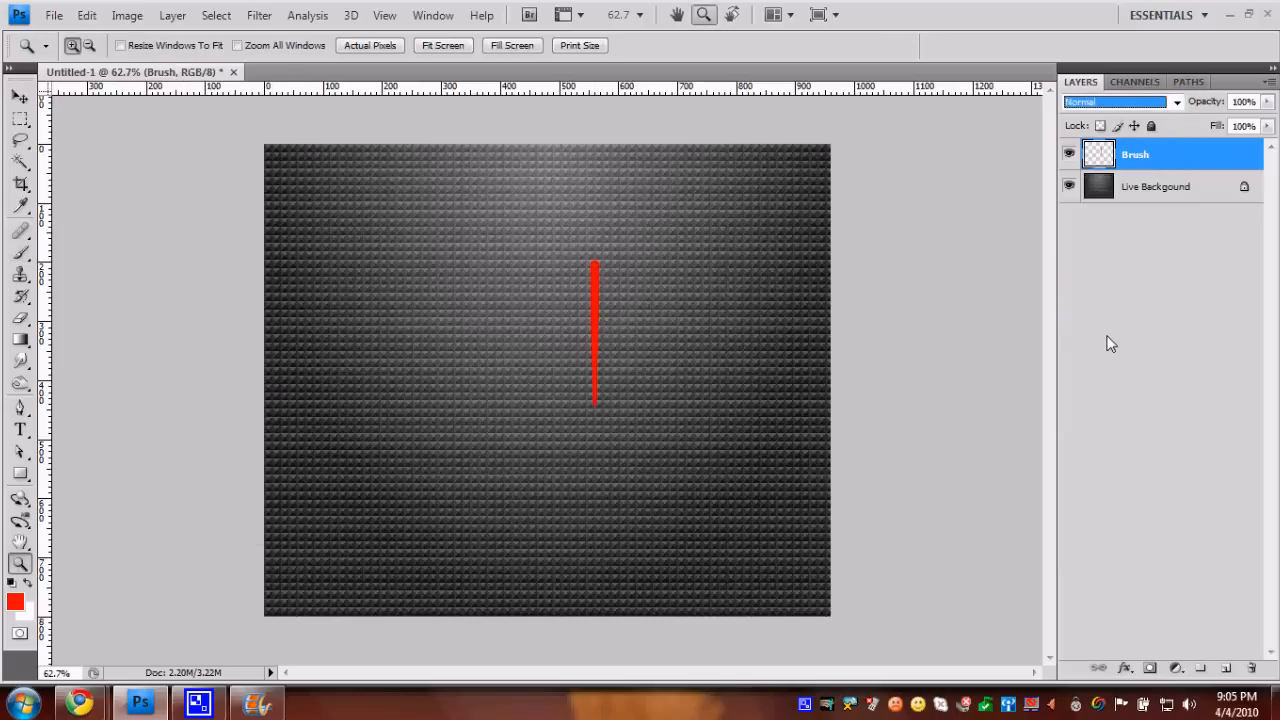
key(ctrl+alt+z)
- Return to the Brush tool and set its painting mode to Normal
click(20, 252)
click(287, 47)
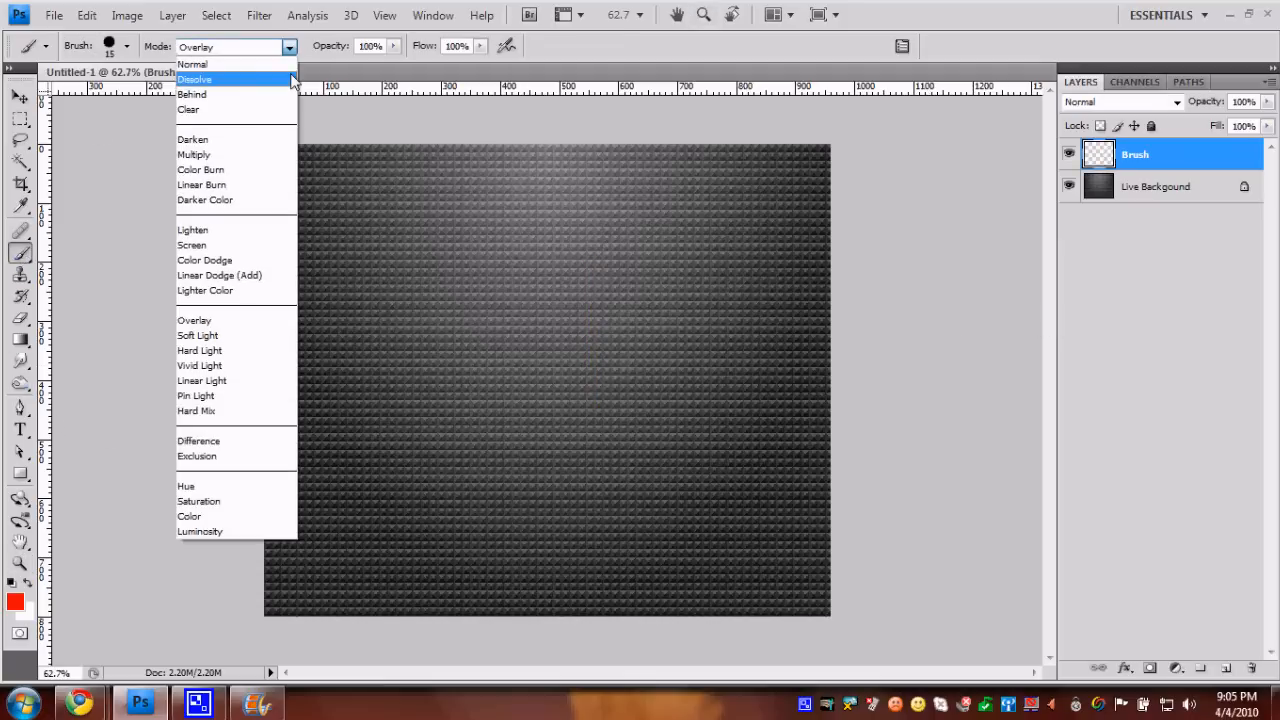
click(200, 71)
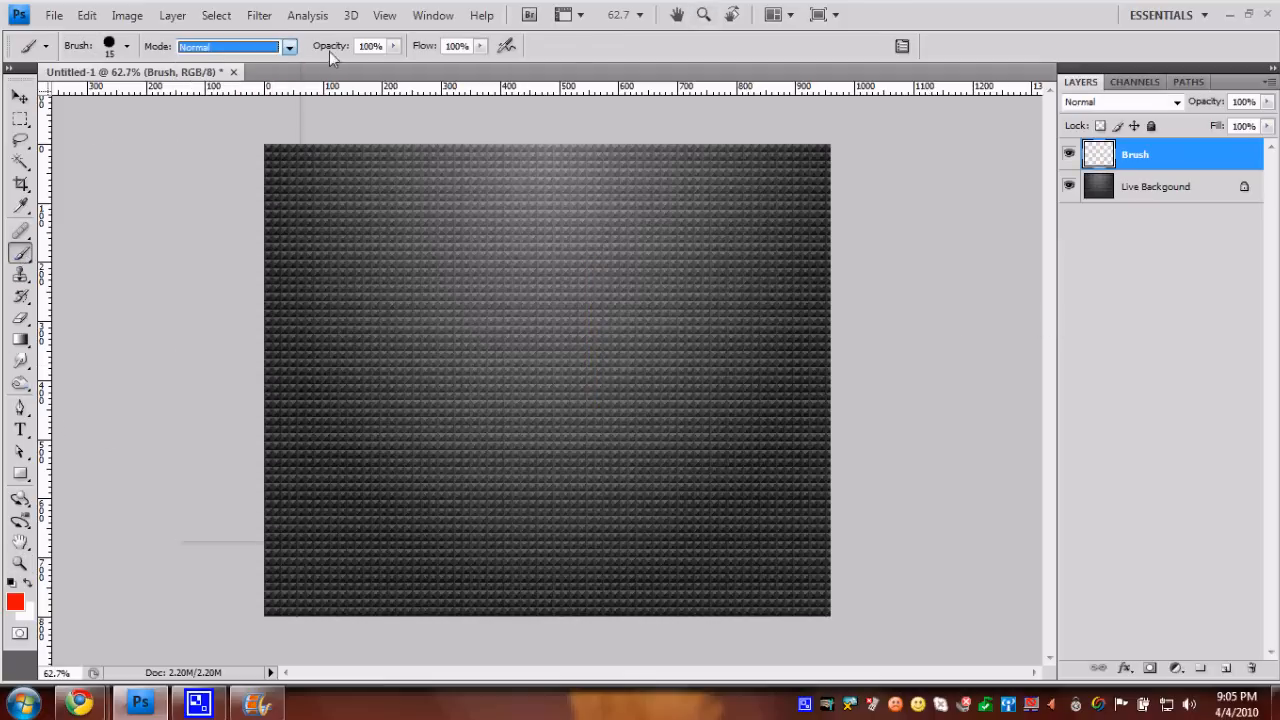
- Set the brush's Shape Dynamics size control to Fade at 300 steps with 0% size jitter
click(902, 45)
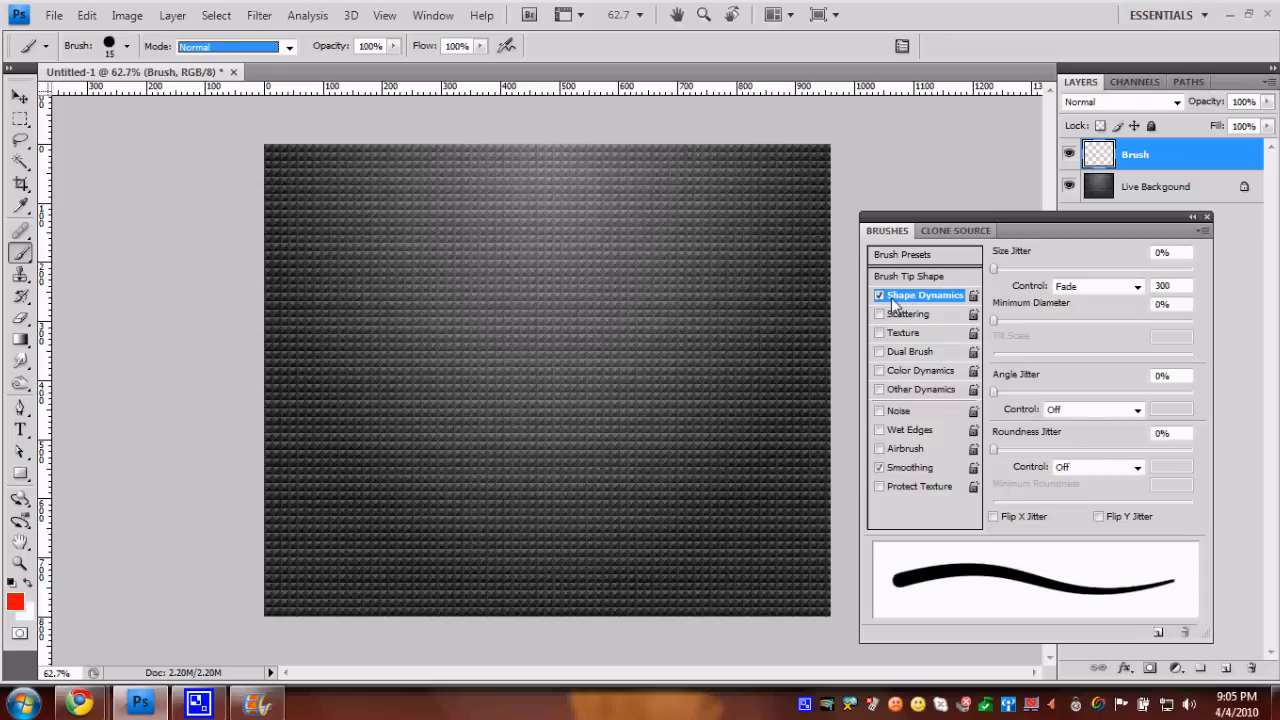
click(1163, 252)
click(1076, 289)
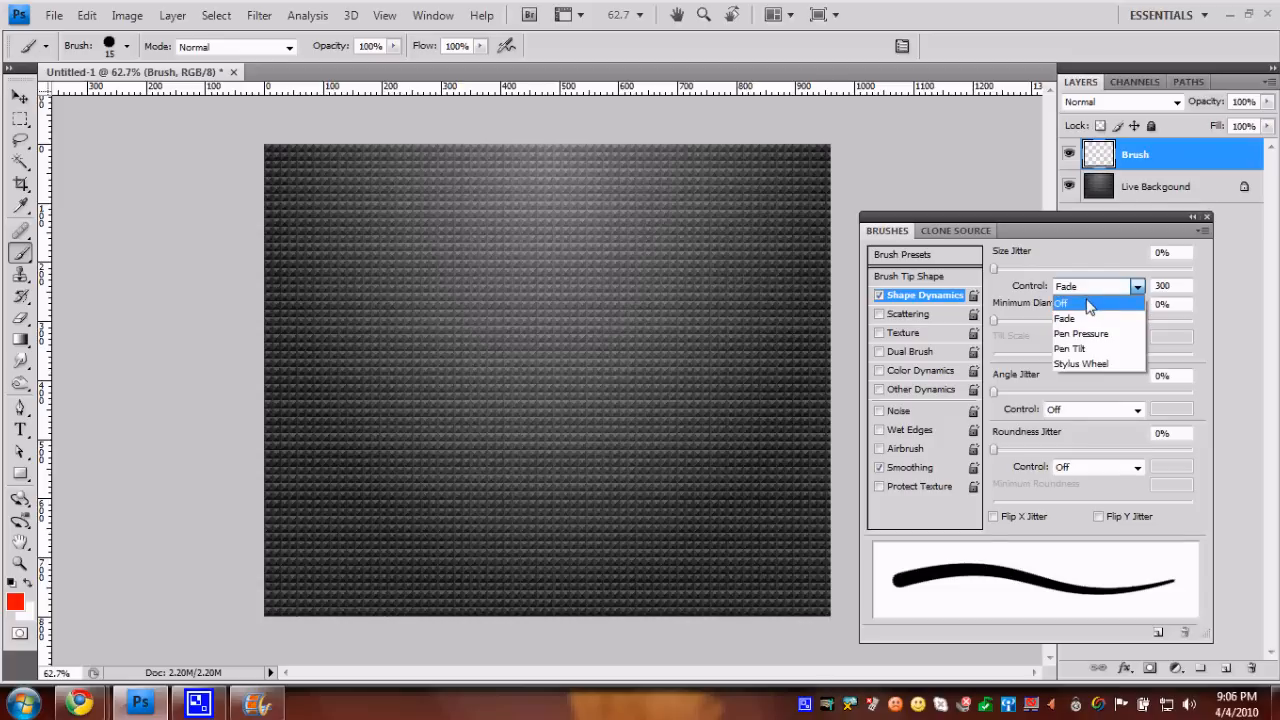
click(1085, 321)
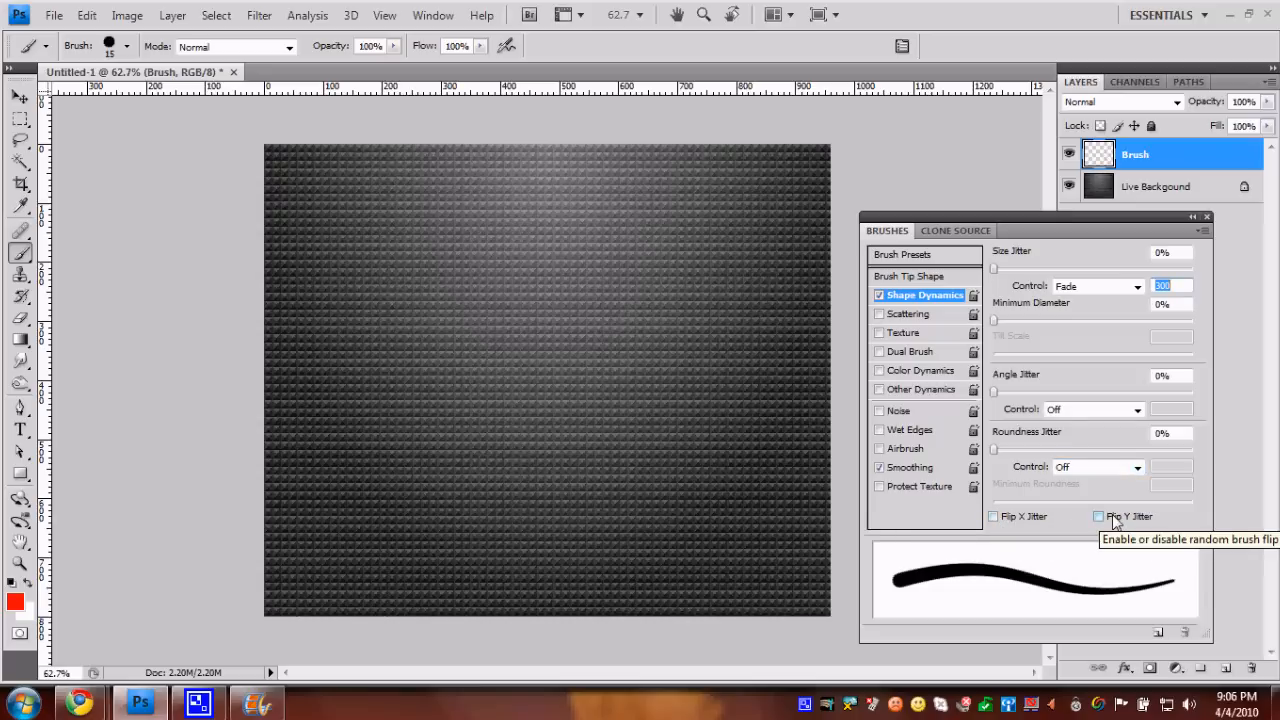
click(1207, 216)
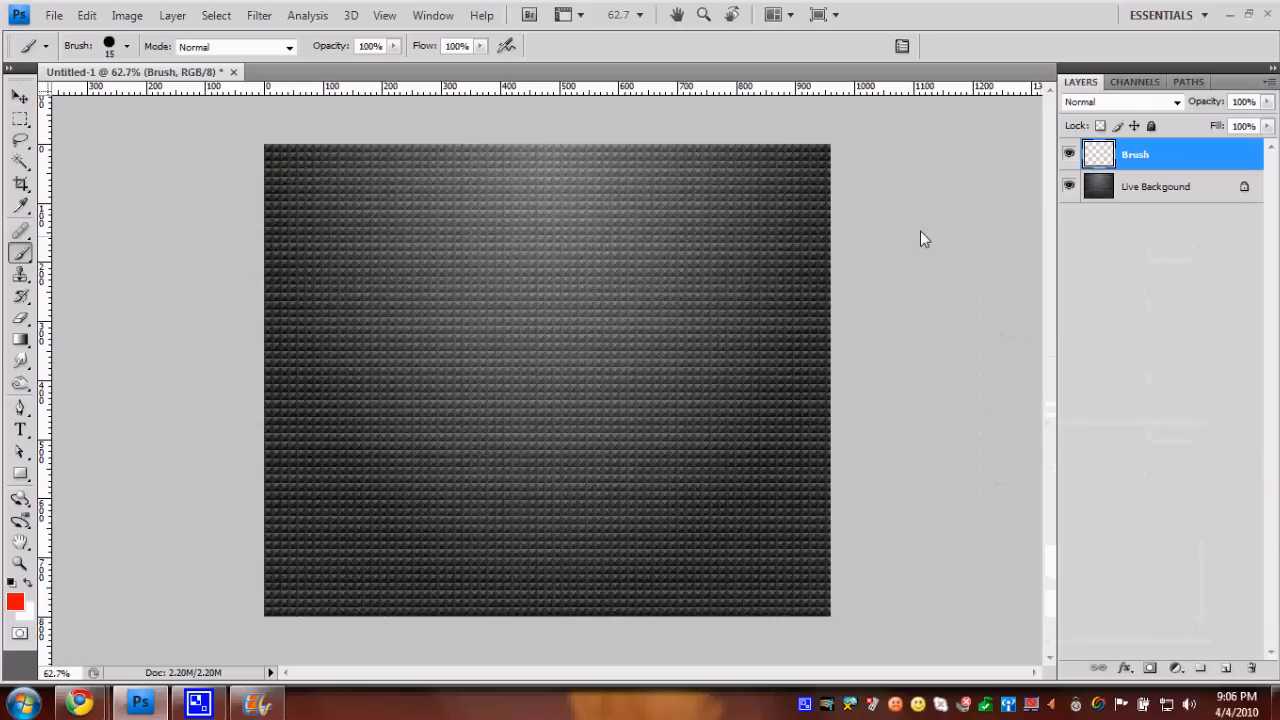
click(436, 16)
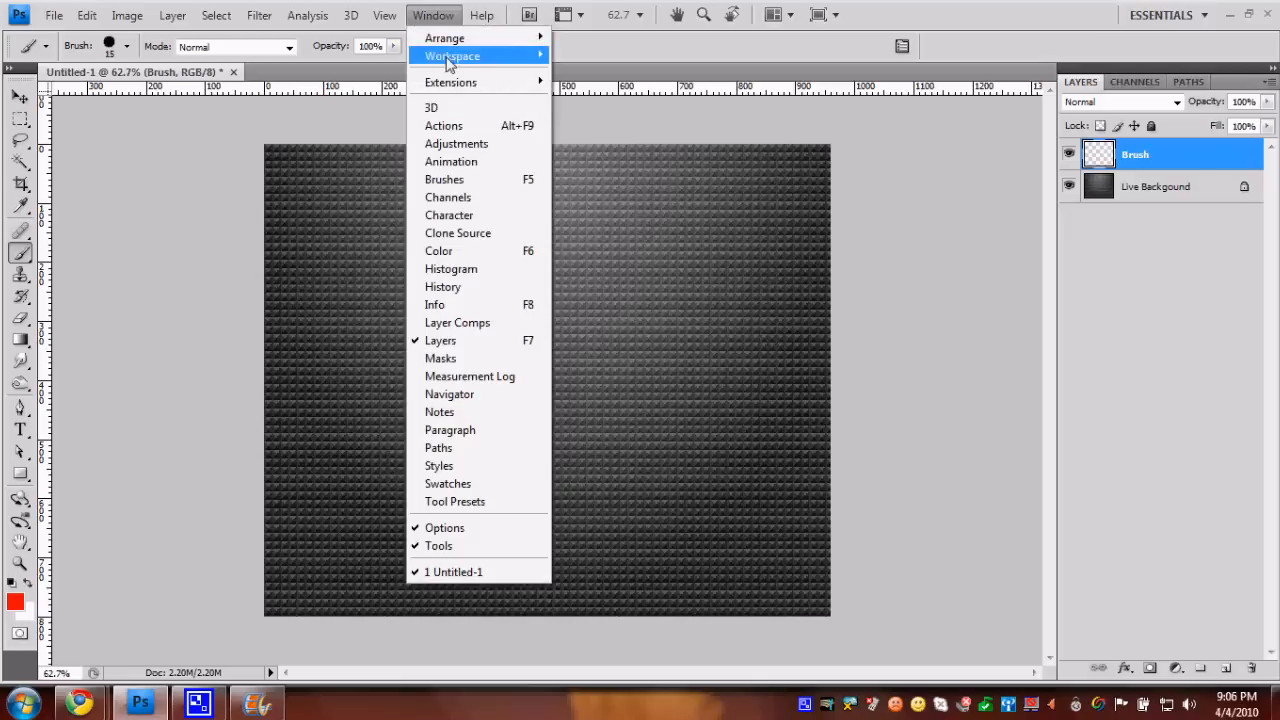
click(198, 192)
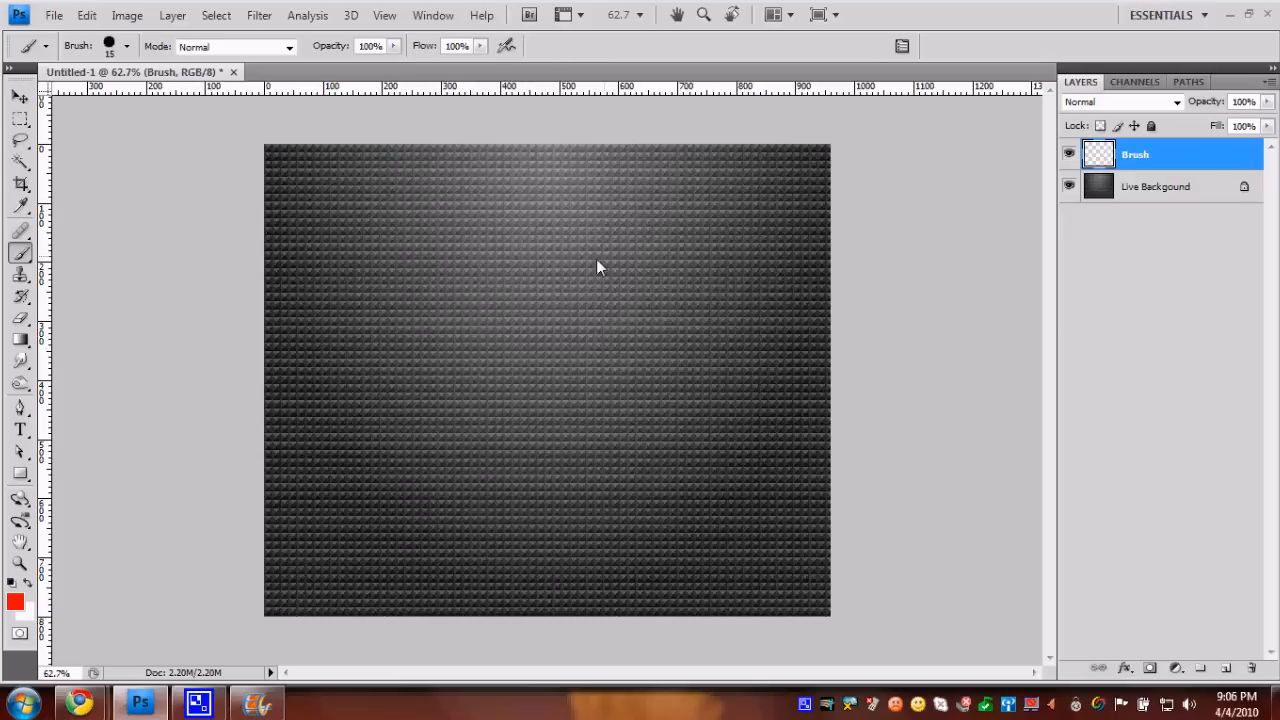
- Paint a straight, vertical, tapering red stroke about 340 px long near the middle of the canvas on the Brush layer
scroll(578, 265, up, 8)
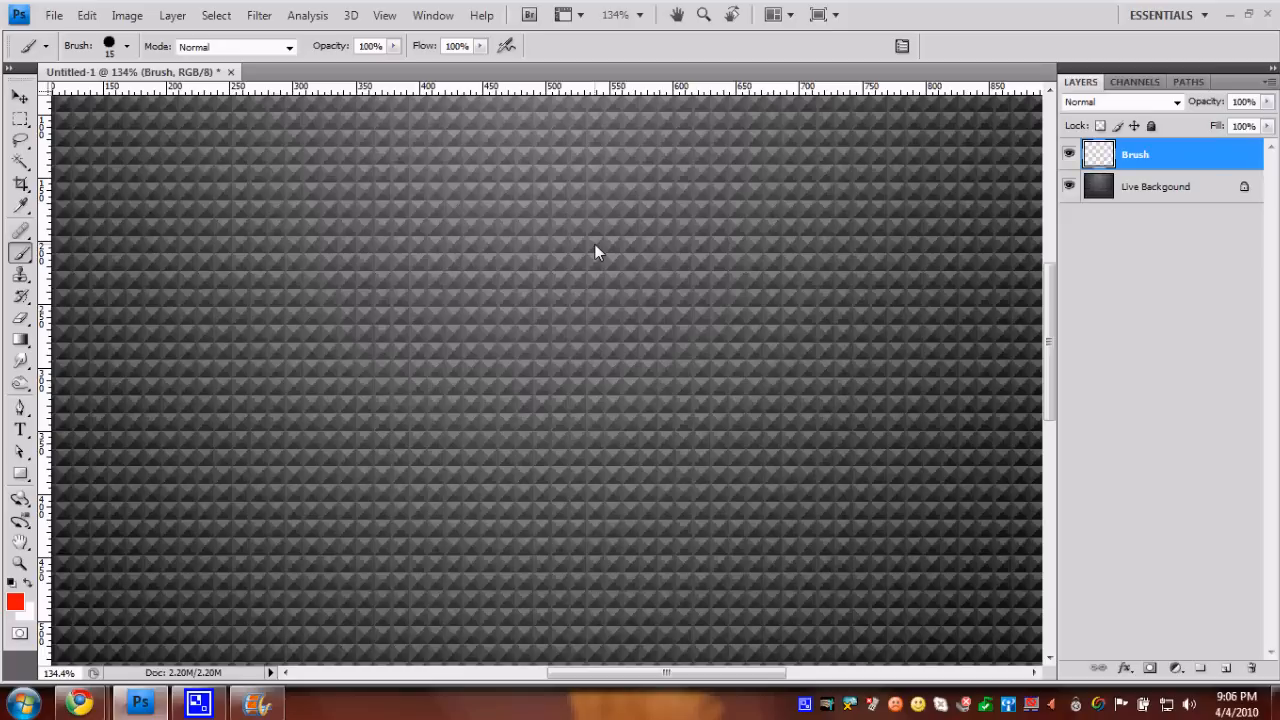
drag(594, 243, 552, 610)
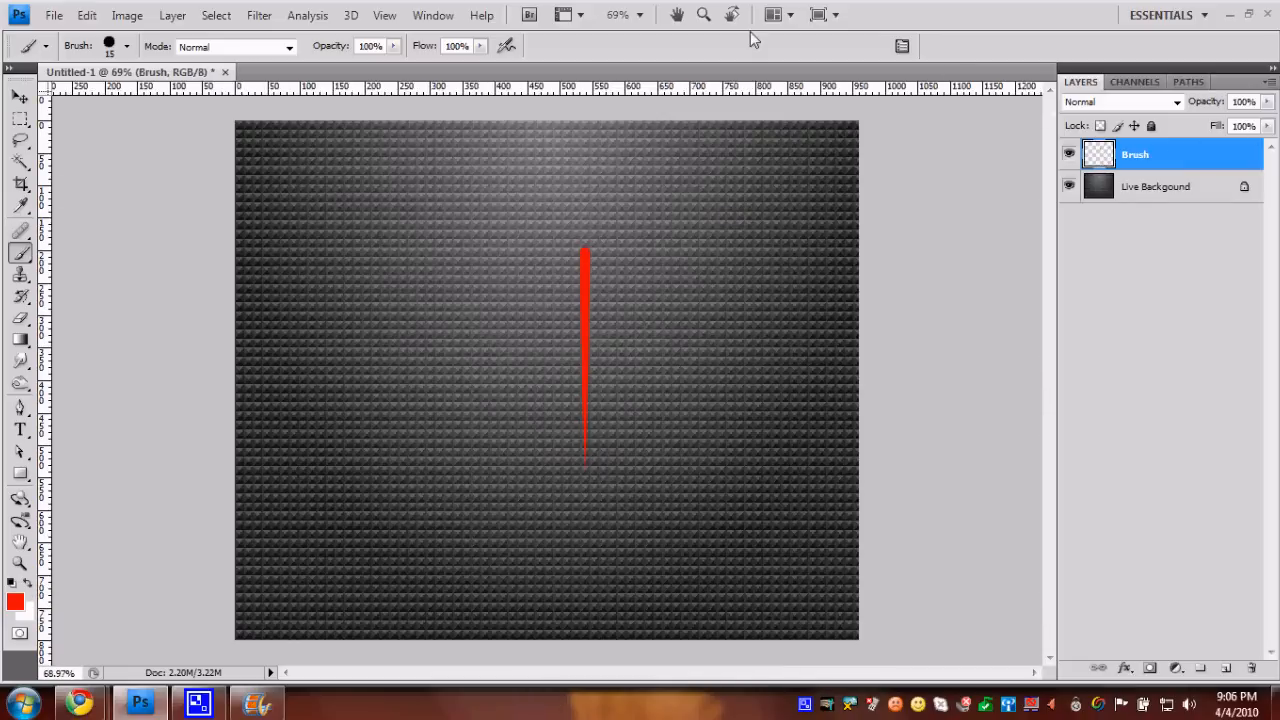
- Apply a Motion Blur to the red stroke on the Brush layer with a 0° angle and a 14-pixel distance
click(259, 15)
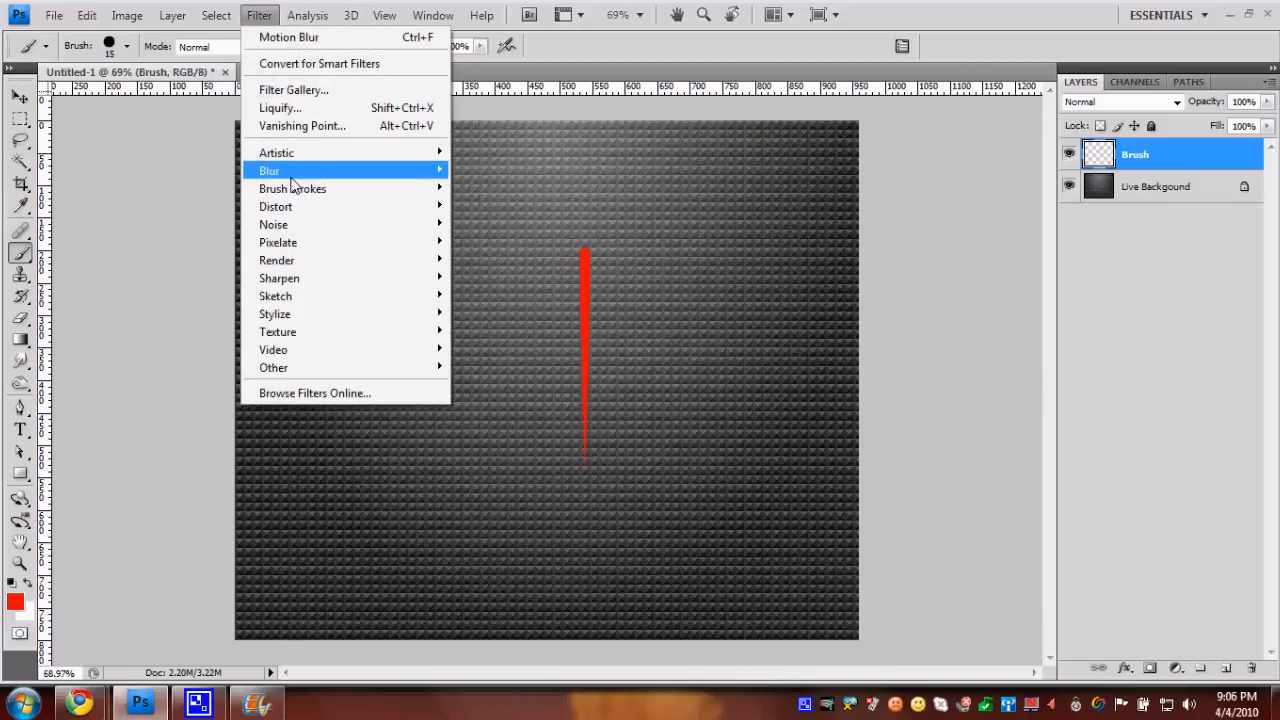
mouse_move(296, 172)
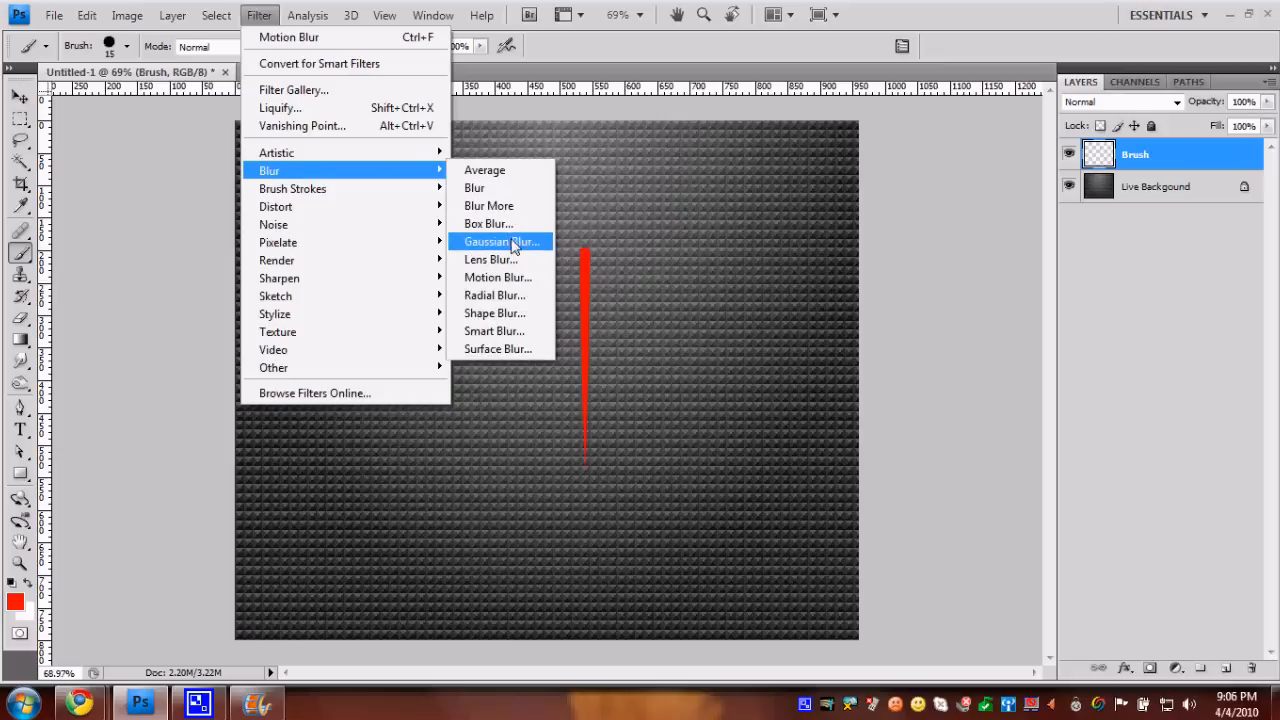
click(508, 278)
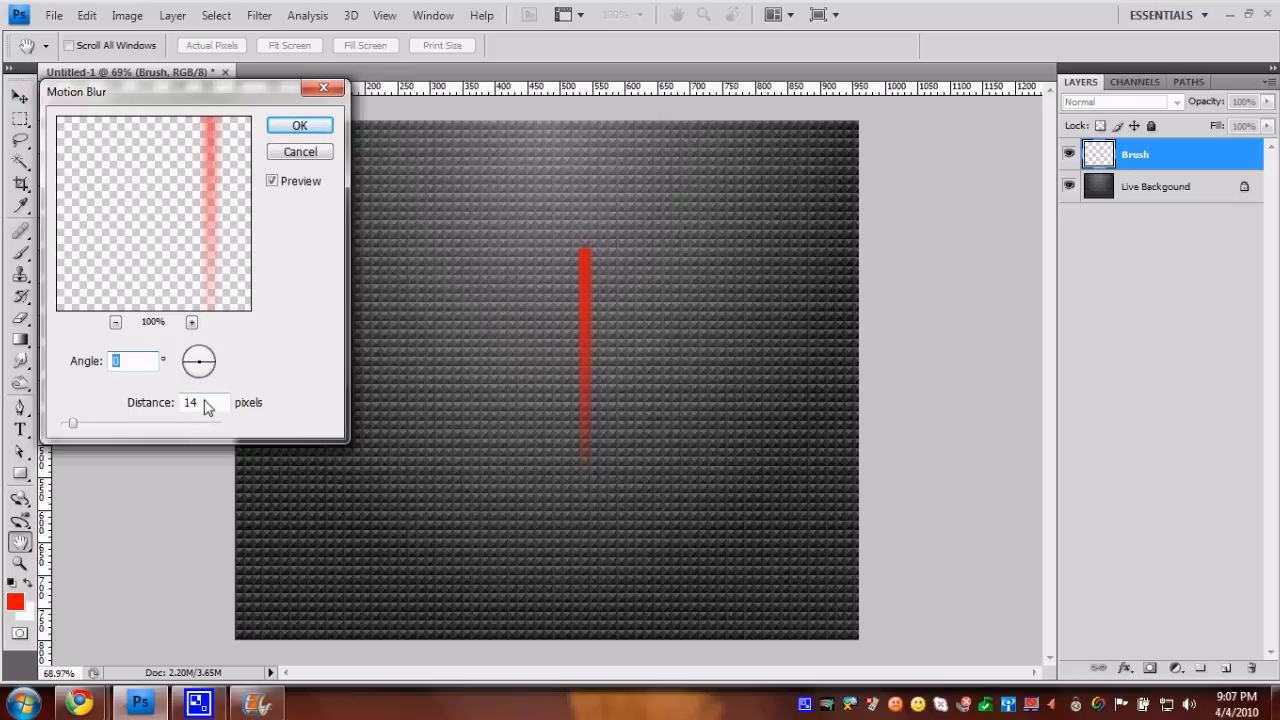
click(294, 129)
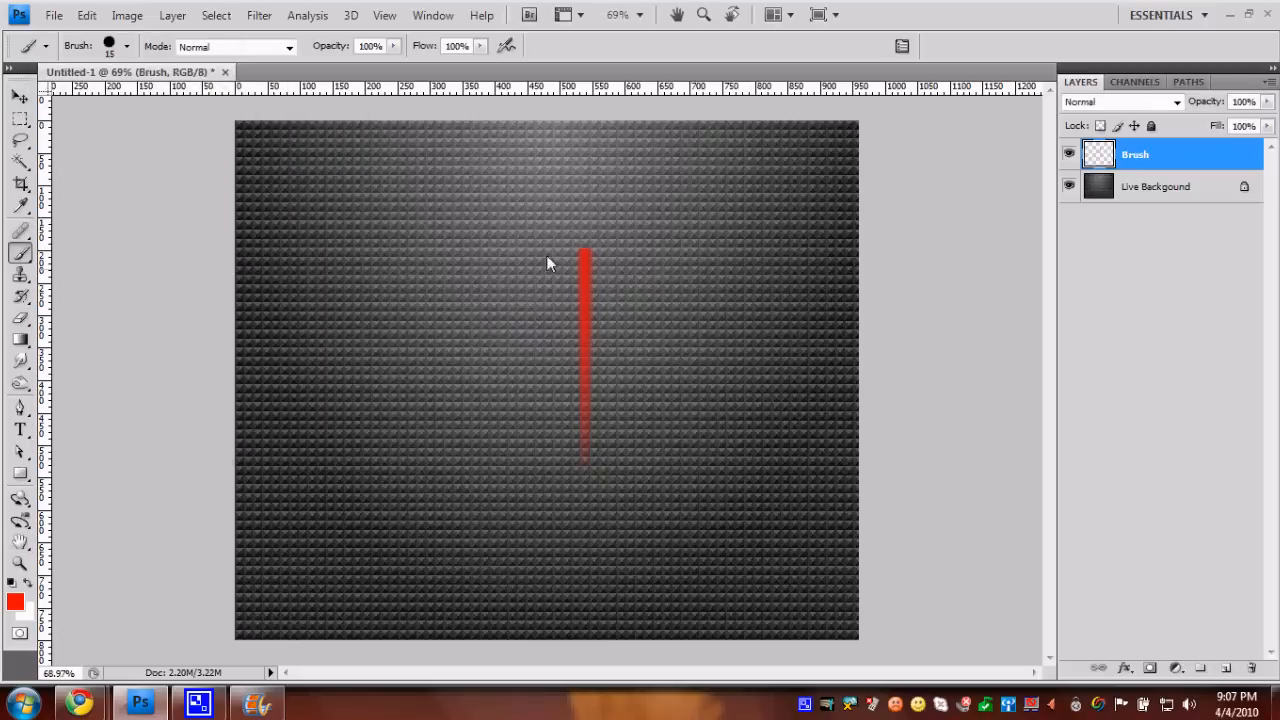
- Duplicate the Brush layer, try lowering the copy's opacity to 10%, and delete the copy
drag(1173, 150, 1225, 667)
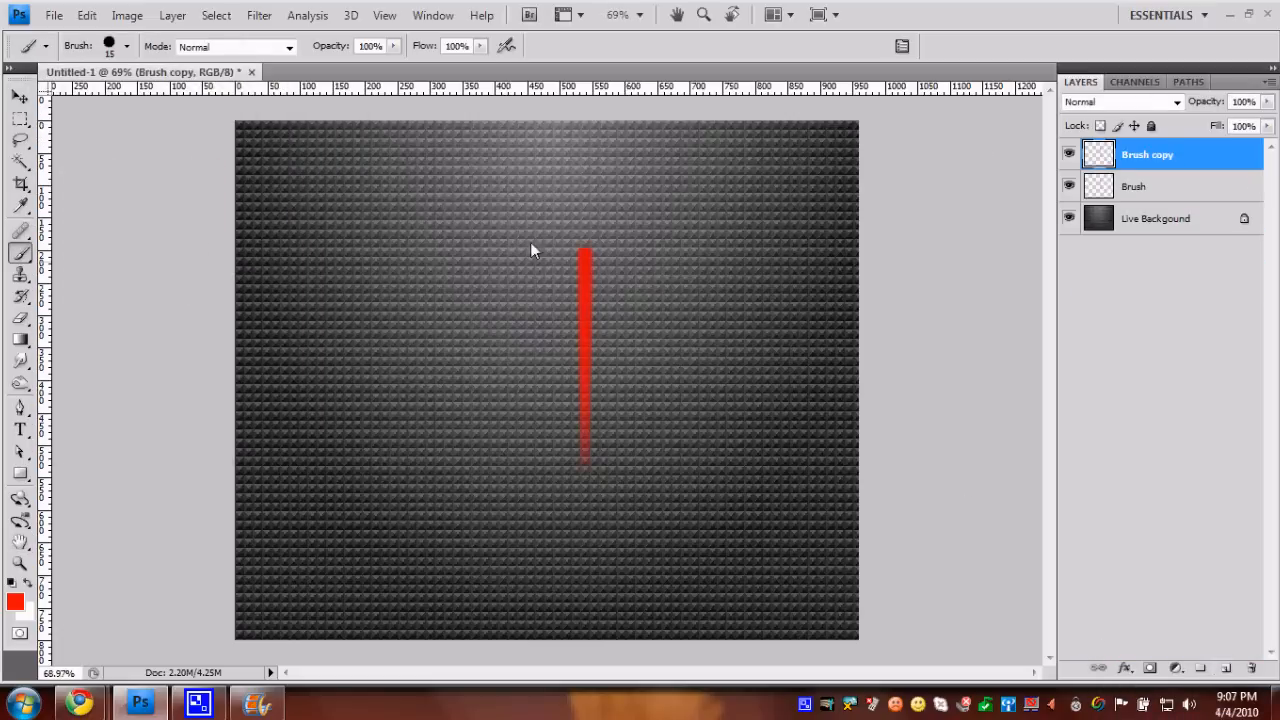
click(1178, 105)
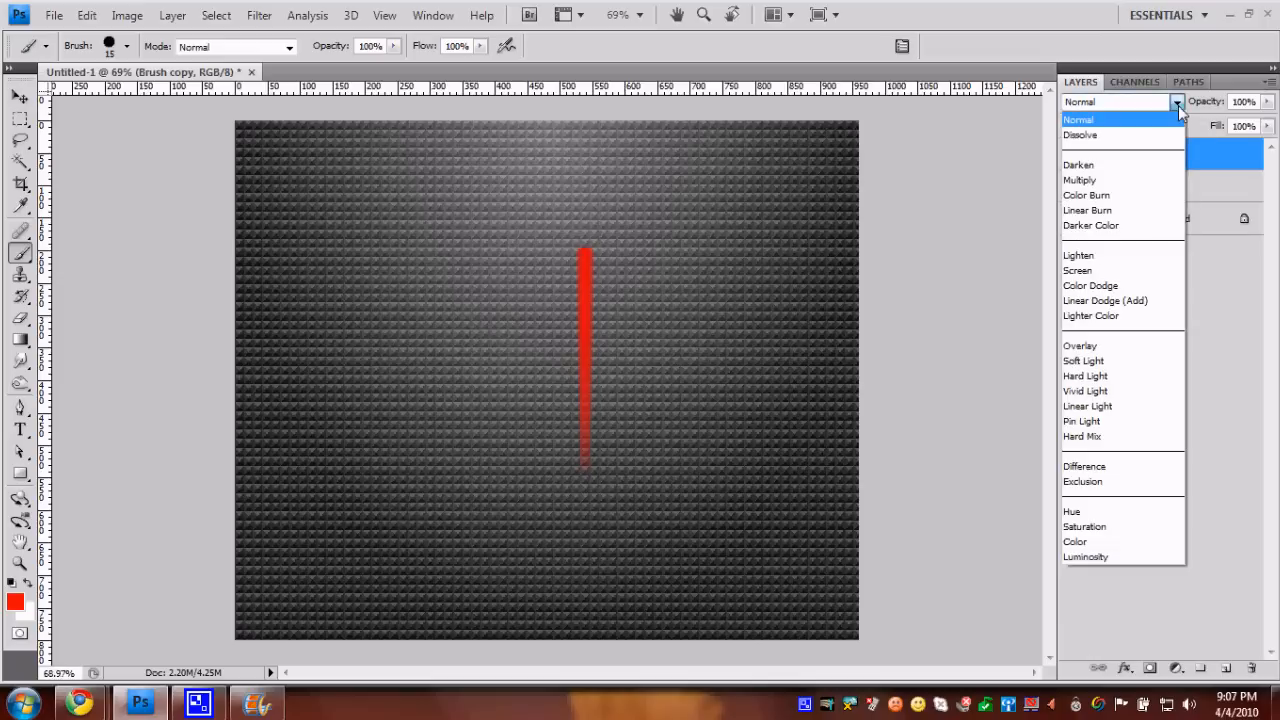
click(1263, 103)
drag(1220, 105, 1175, 115)
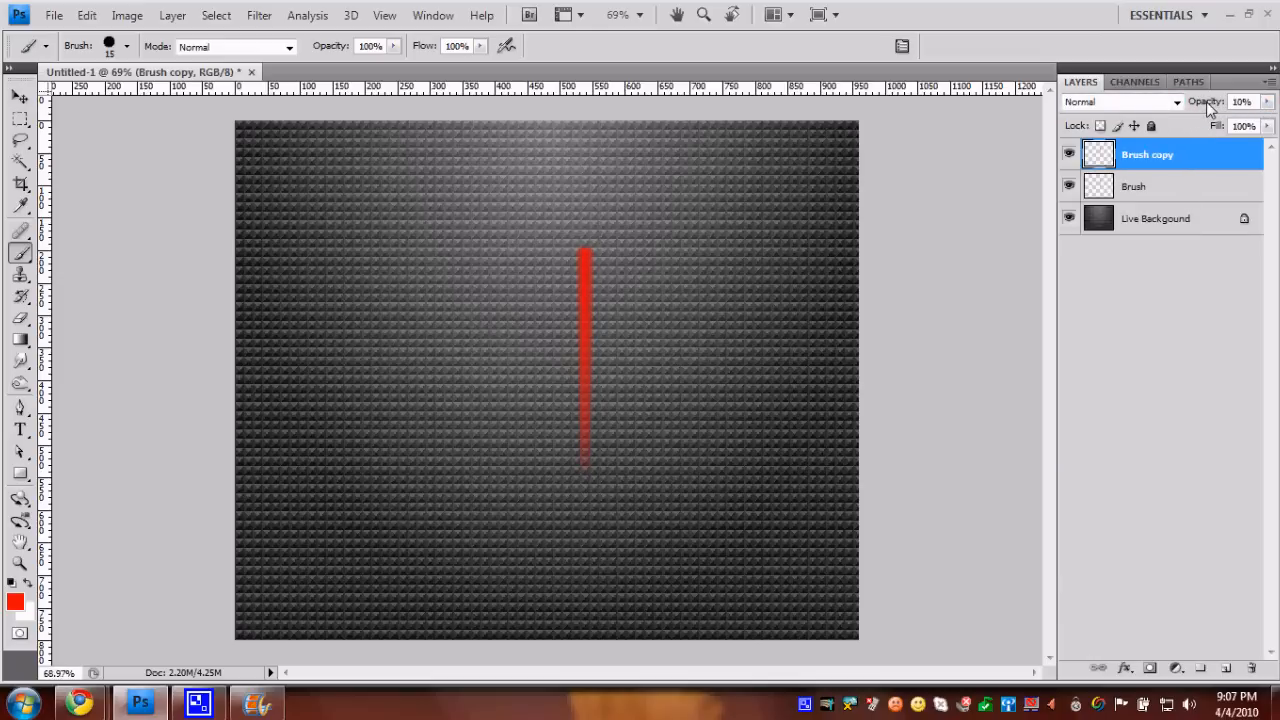
drag(1213, 108, 1215, 105)
drag(1203, 160, 1251, 670)
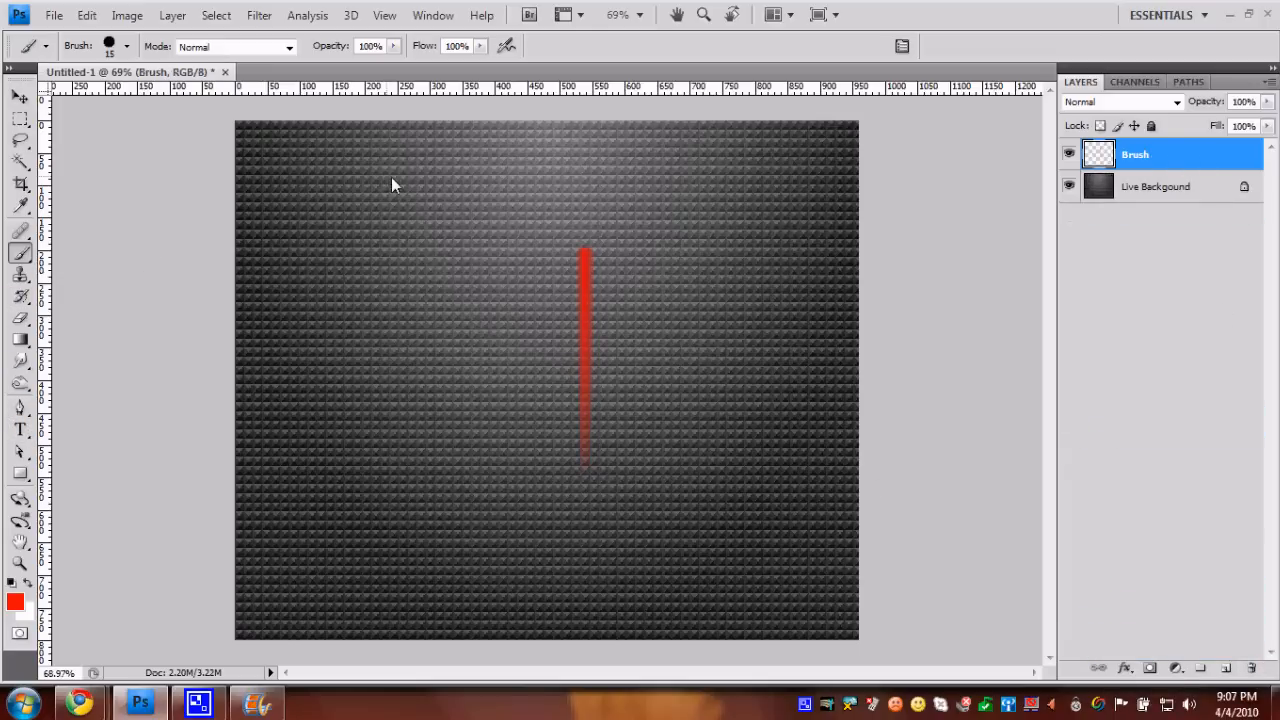
- On a new layer, paint a straight vertical tapering red stroke about 500 px long over the first one, using a 25 px brush
key(bracketright)
drag(584, 249, 580, 305)
drag(565, 432, 555, 569)
key(ctrl+z)
click(1227, 669)
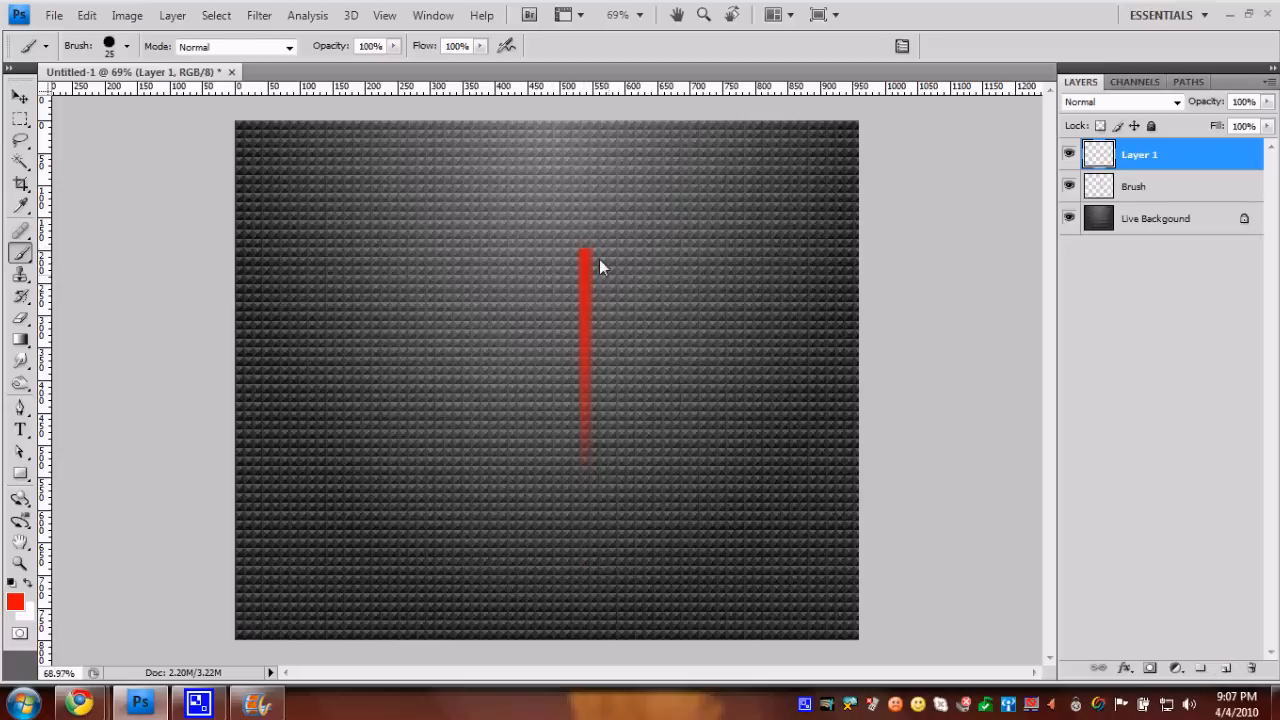
drag(586, 247, 556, 626)
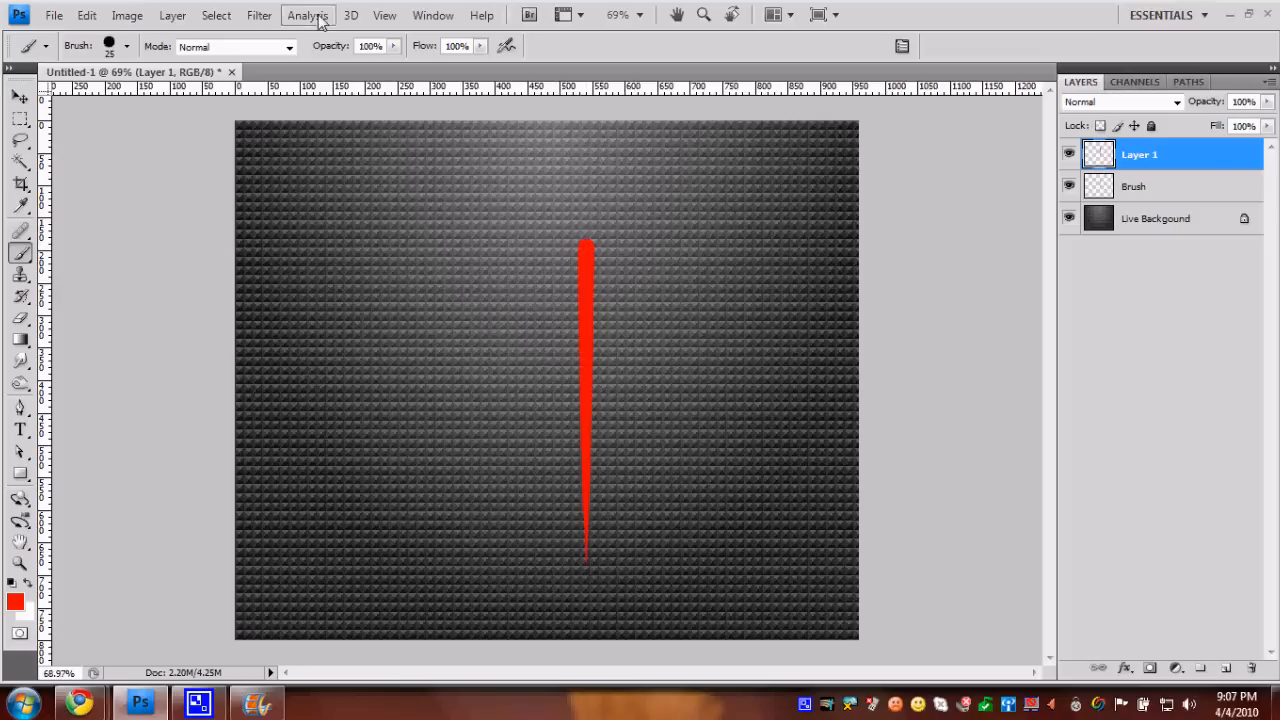
- Reapply the last Motion Blur to the longer stroke on Layer 1 and set that layer's opacity to 50%
click(259, 15)
click(266, 40)
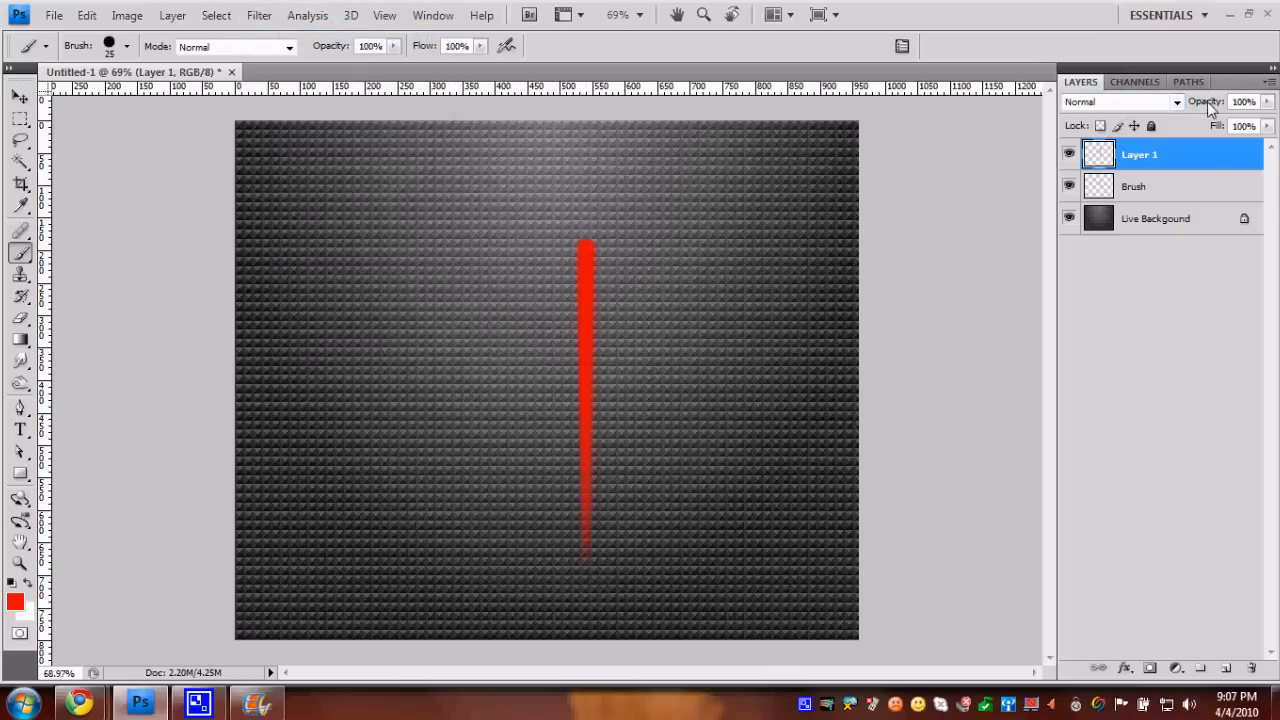
drag(1193, 105, 1176, 110)
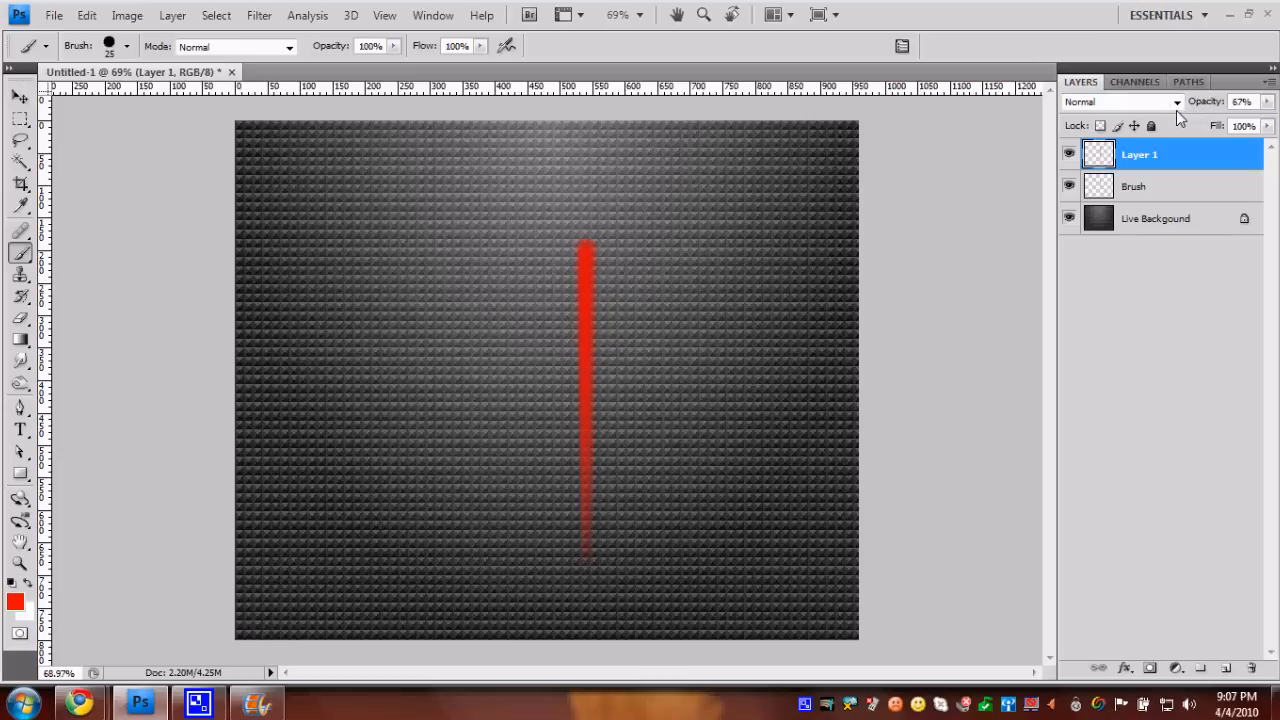
key(5)
click(1245, 101)
text(50)
key(Return)
- Set the Brush layer's blend mode to Soft Light and Layer 1's blend mode to Overlay
click(1181, 177)
click(1208, 146)
click(1124, 182)
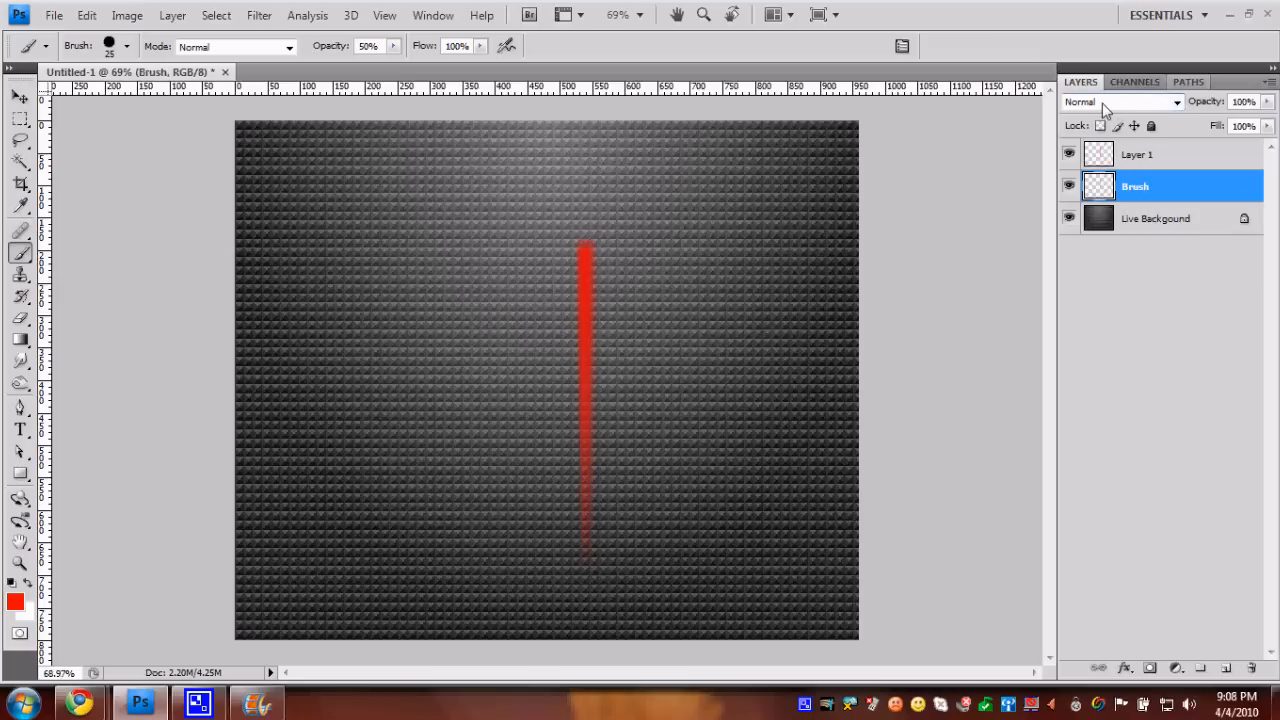
click(1143, 103)
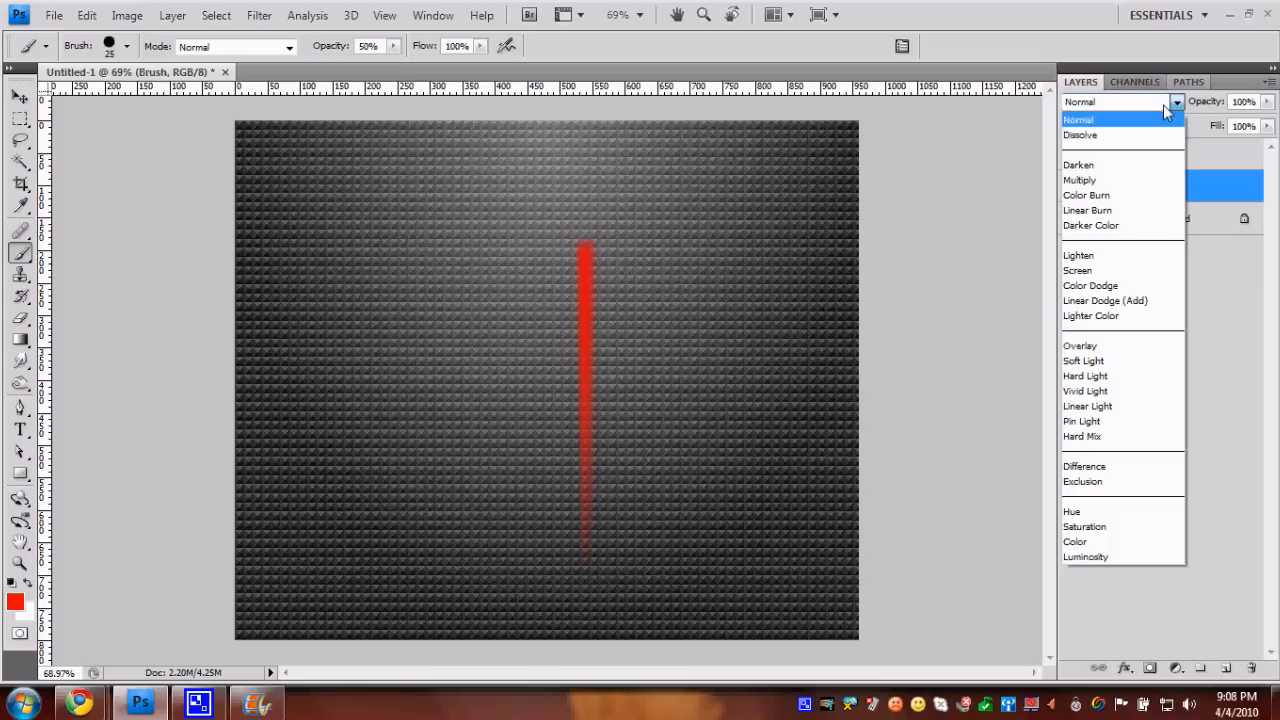
click(1118, 361)
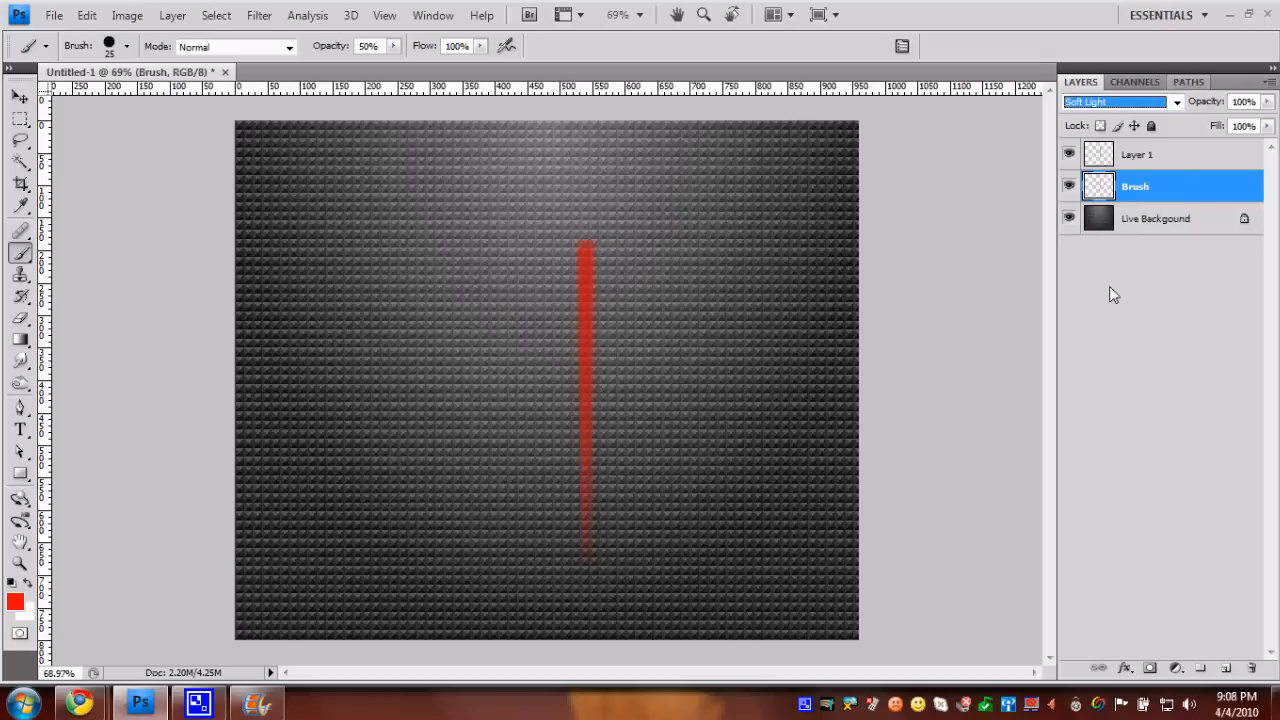
click(1126, 155)
click(1177, 103)
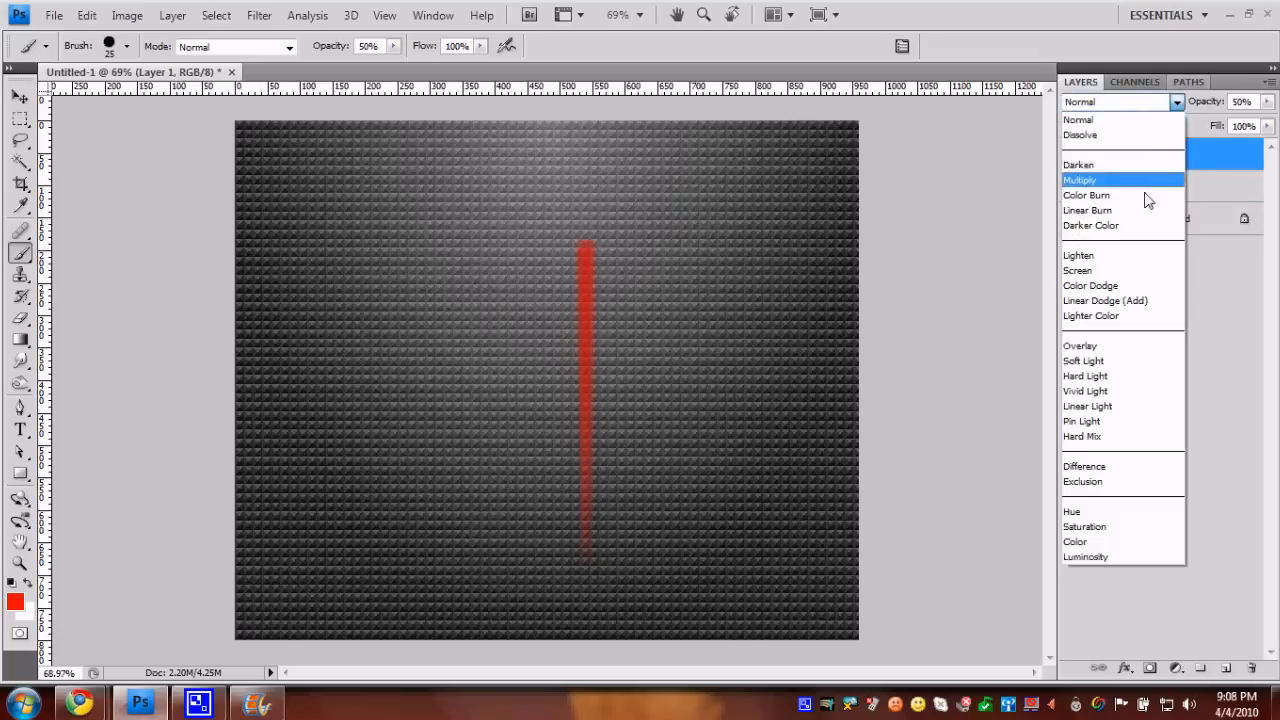
click(1143, 347)
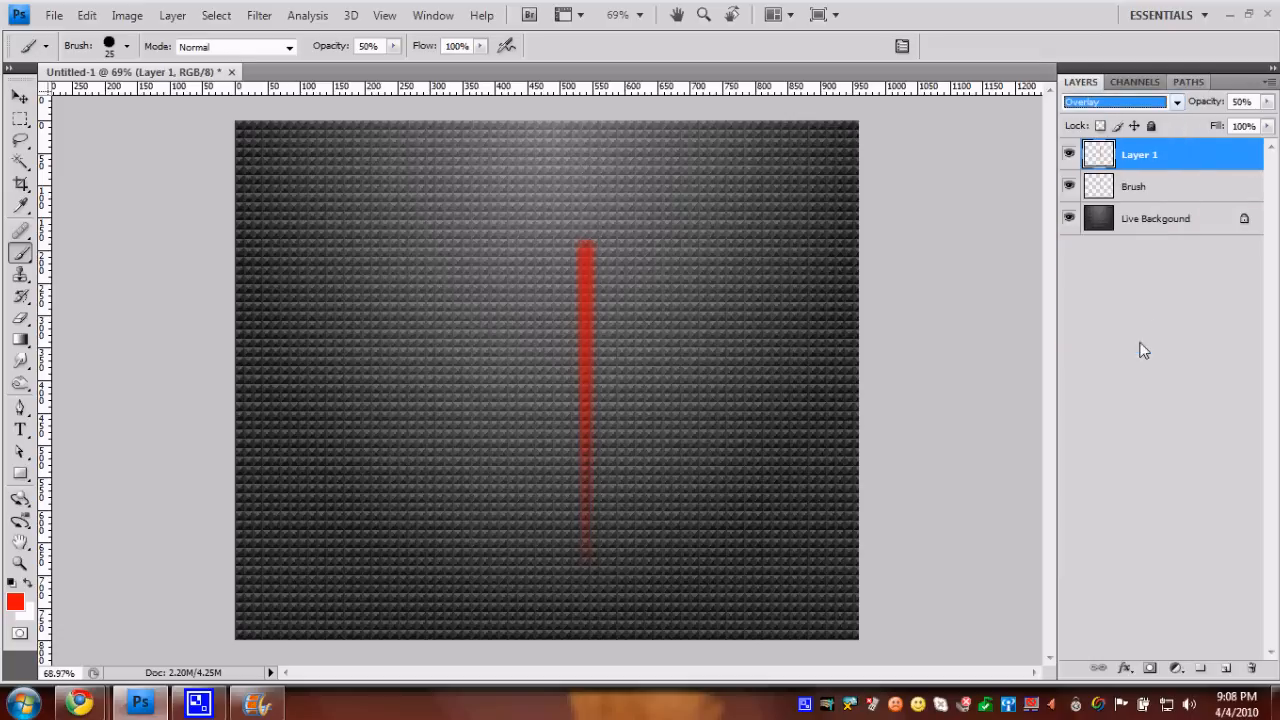
- Select the Layer 1 and Brush layers together and align their horizontal centers with the Move tool
click(1146, 188)
ctrl+click(1161, 159)
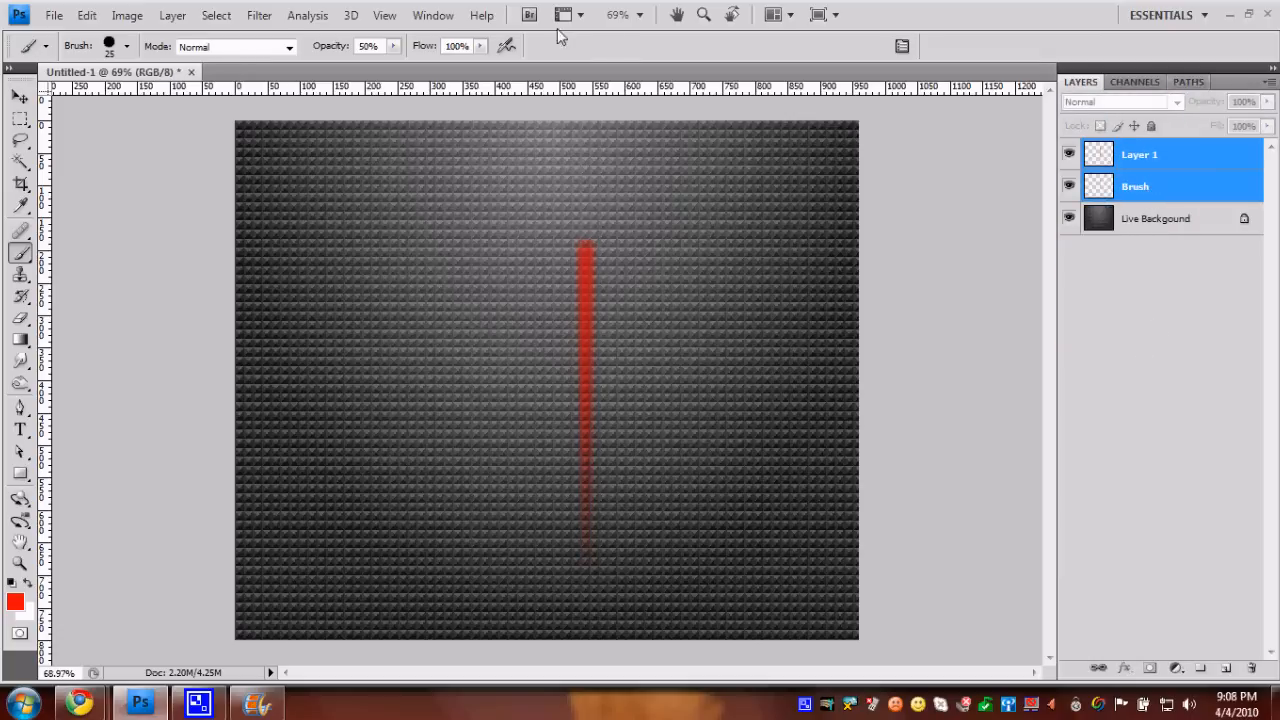
click(20, 96)
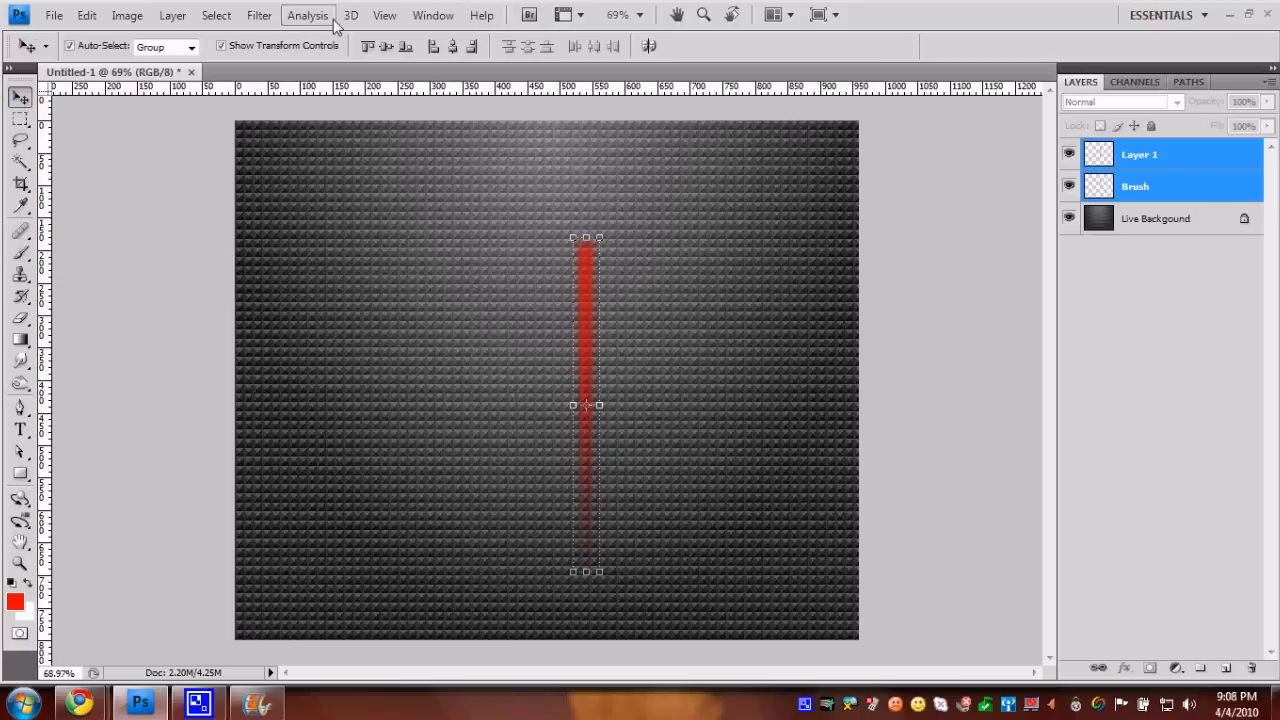
click(453, 48)
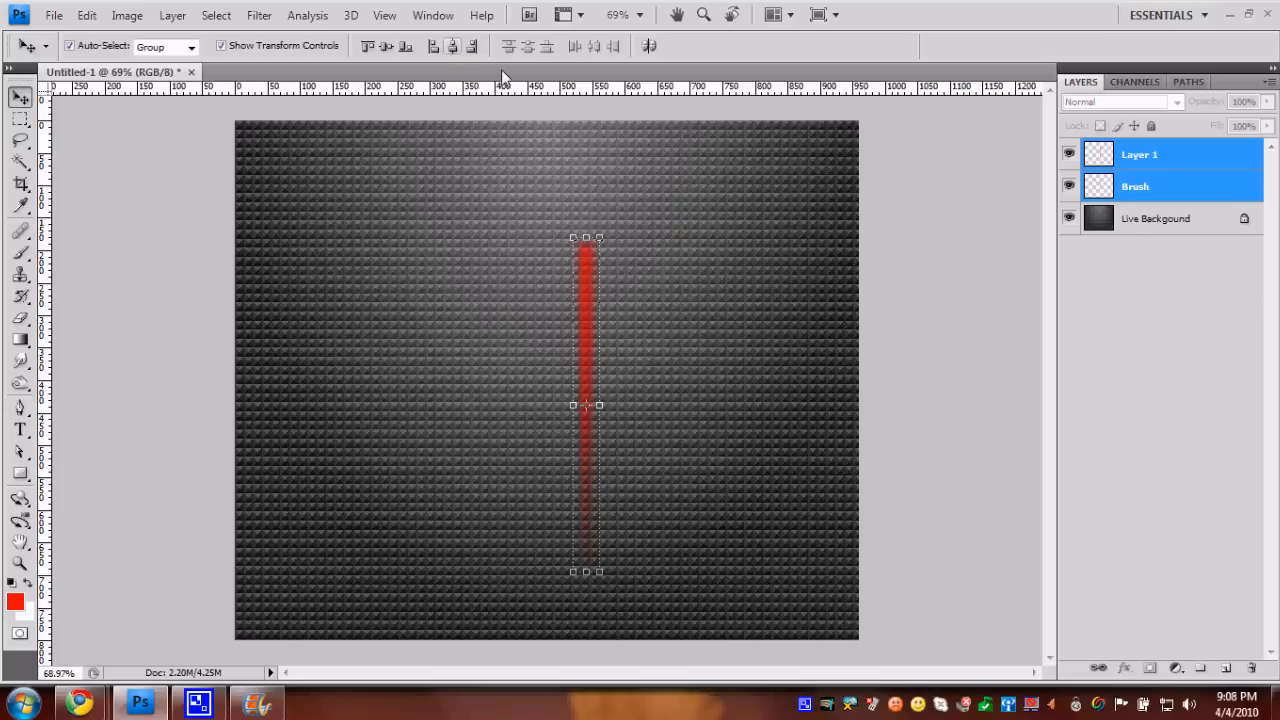
- Duplicate Layer 1 and Brush together and hide the two original layers
click(1157, 189)
click(1178, 161)
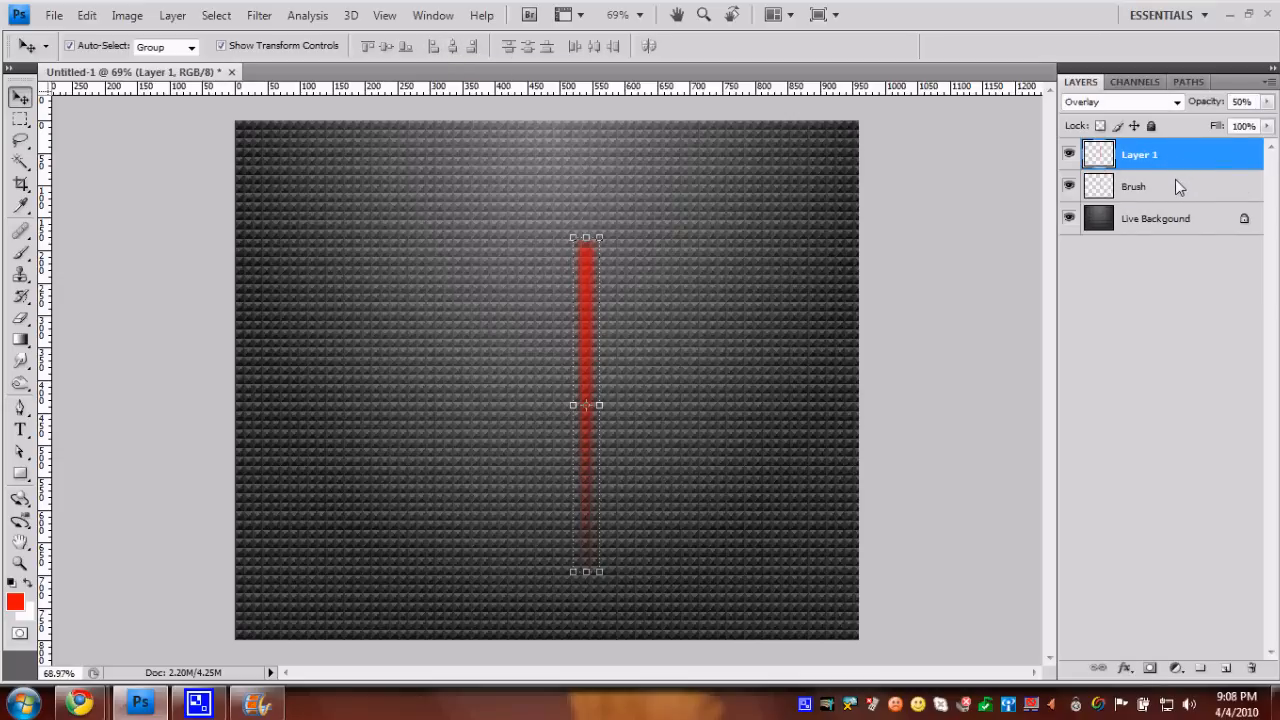
shift+click(1176, 186)
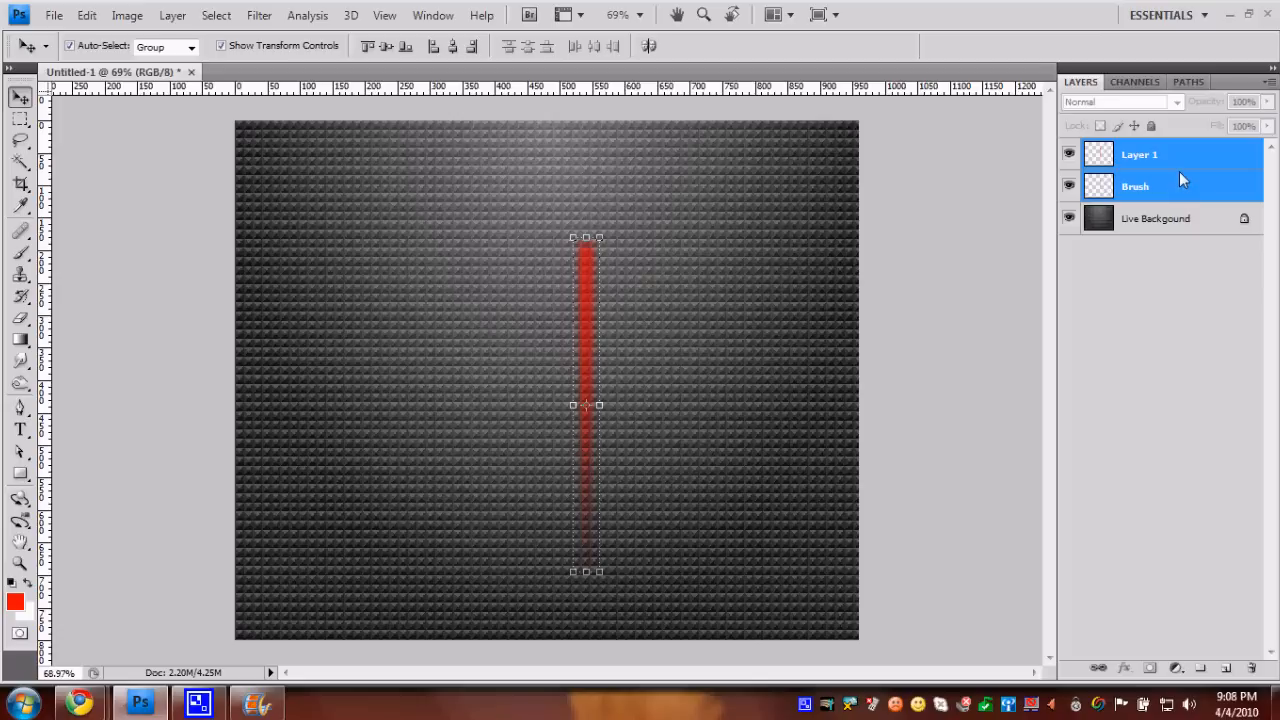
mouse_move(1179, 180)
mouse_down()
mouse_move(1205, 690)
mouse_move(1235, 700)
mouse_move(1228, 672)
mouse_up()
click(1069, 218)
click(1069, 250)
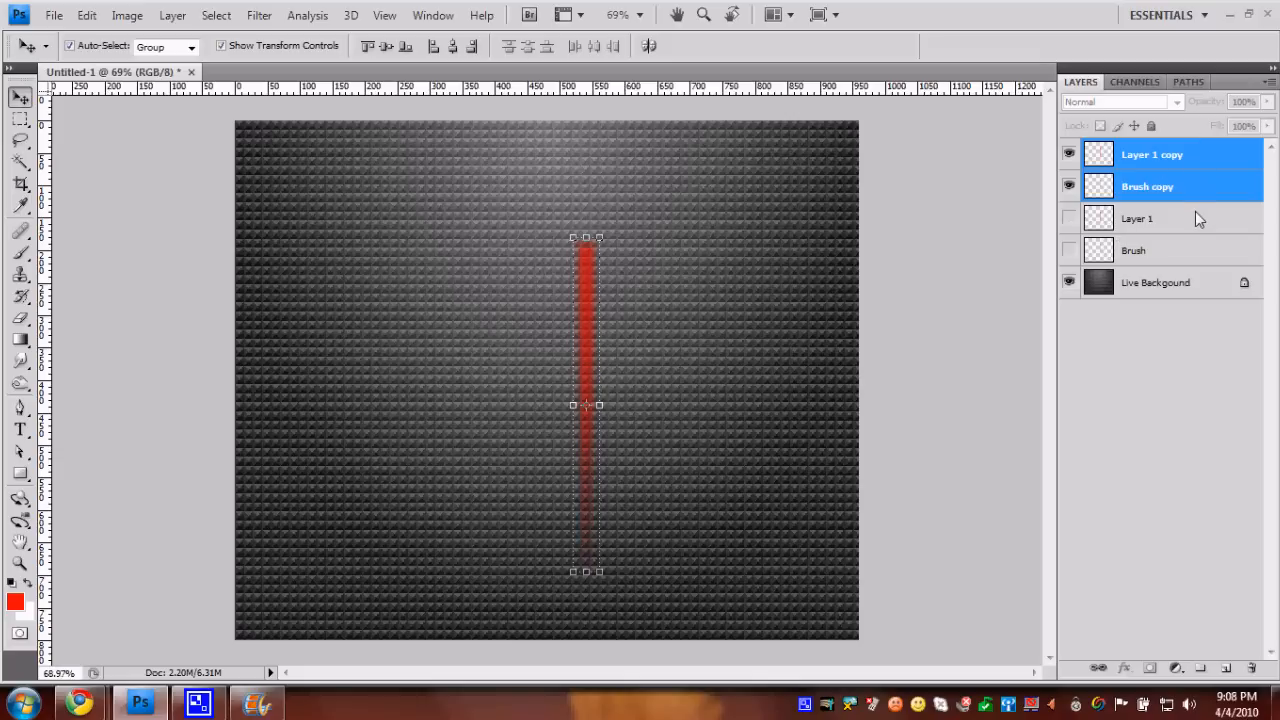
- Merge the two copied layers and rotate the merged streak 90° clockwise to horizontal, centered at about X 661 px, Y 423 px
key(ctrl+e)
drag(575, 323, 326, 309)
key(ctrl+t)
drag(326, 220, 800, 372)
click(261, 15)
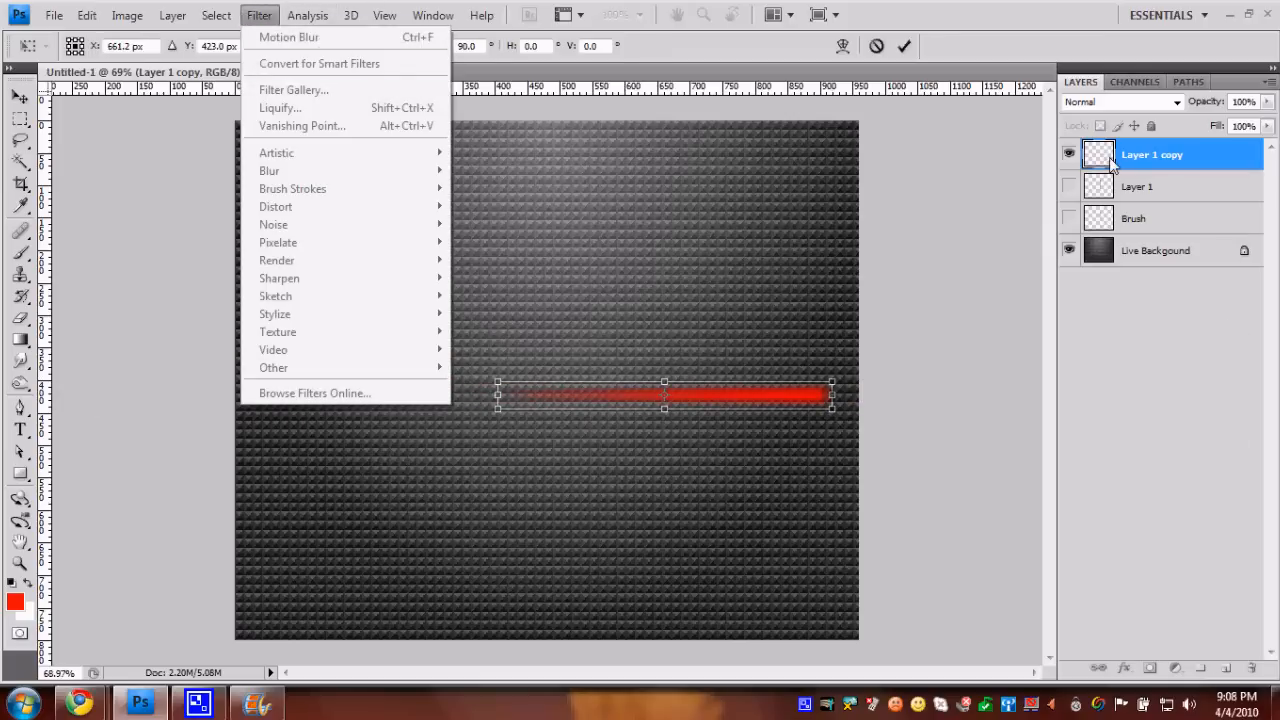
key(Escape)
click(904, 46)
- Start a Gaussian Blur on the horizontal red streak of the Layer 1 copy layer
click(257, 16)
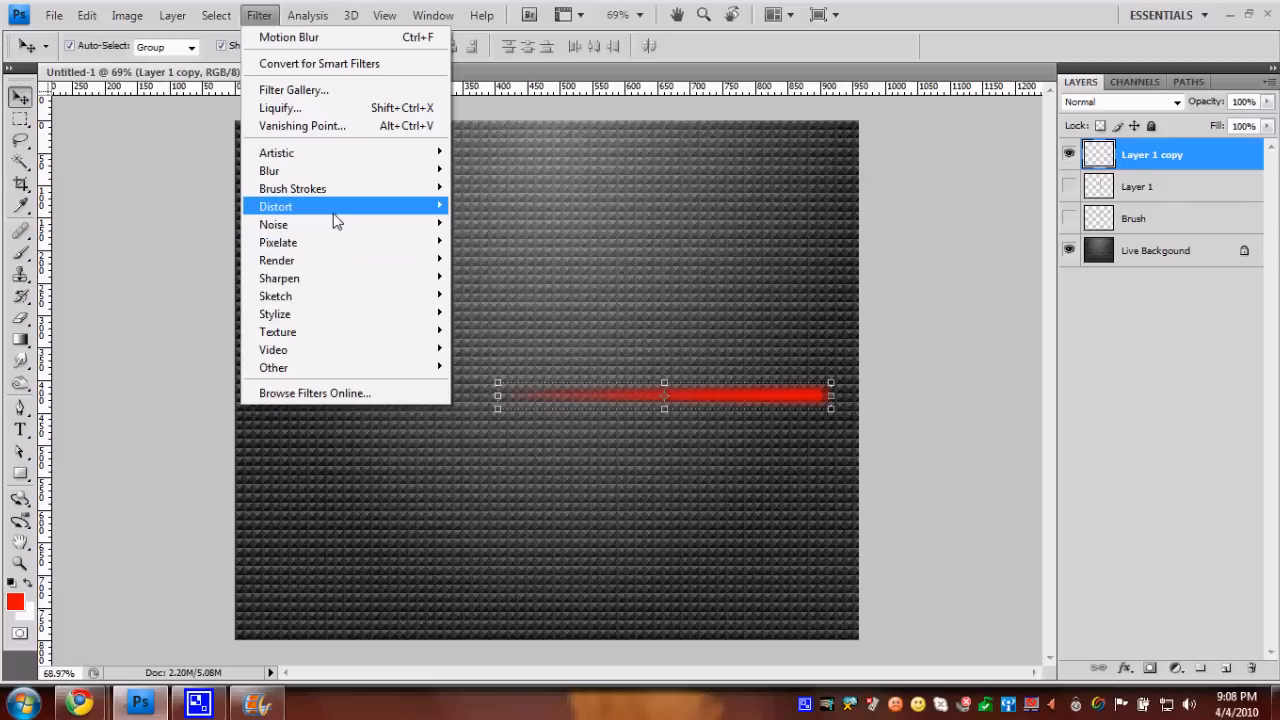
mouse_move(343, 172)
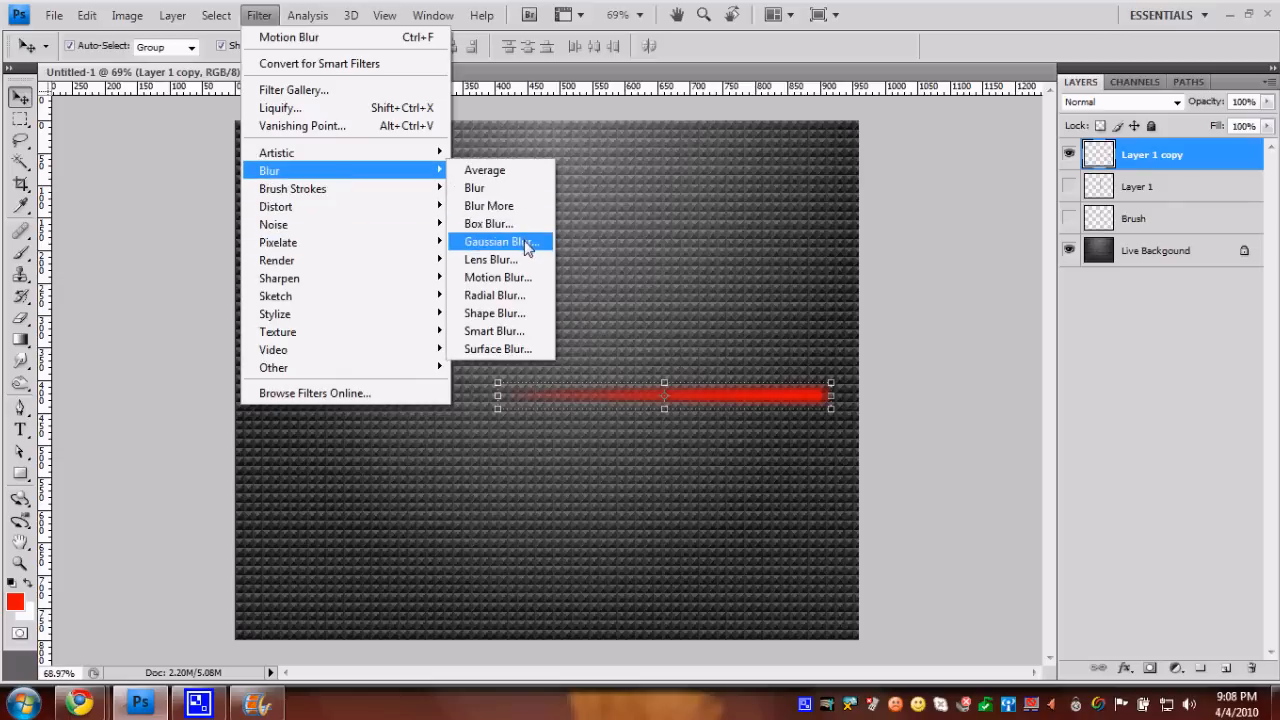
click(520, 242)
drag(900, 122, 503, 142)
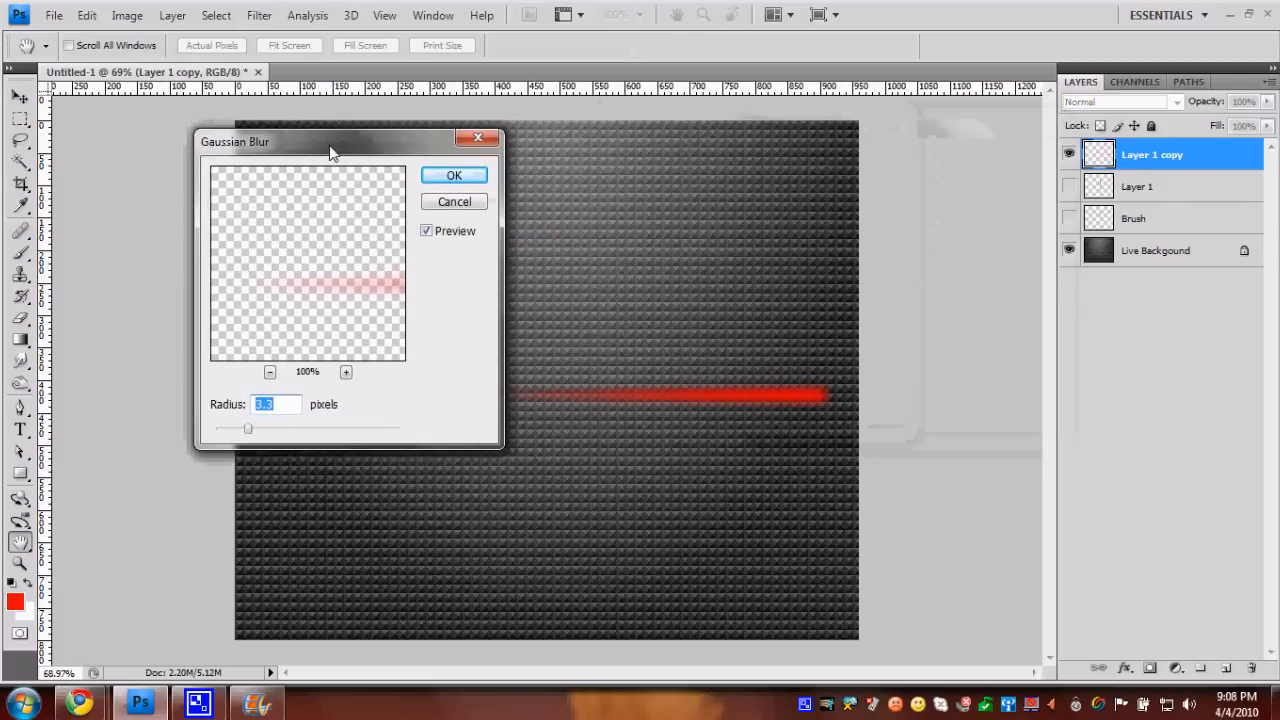